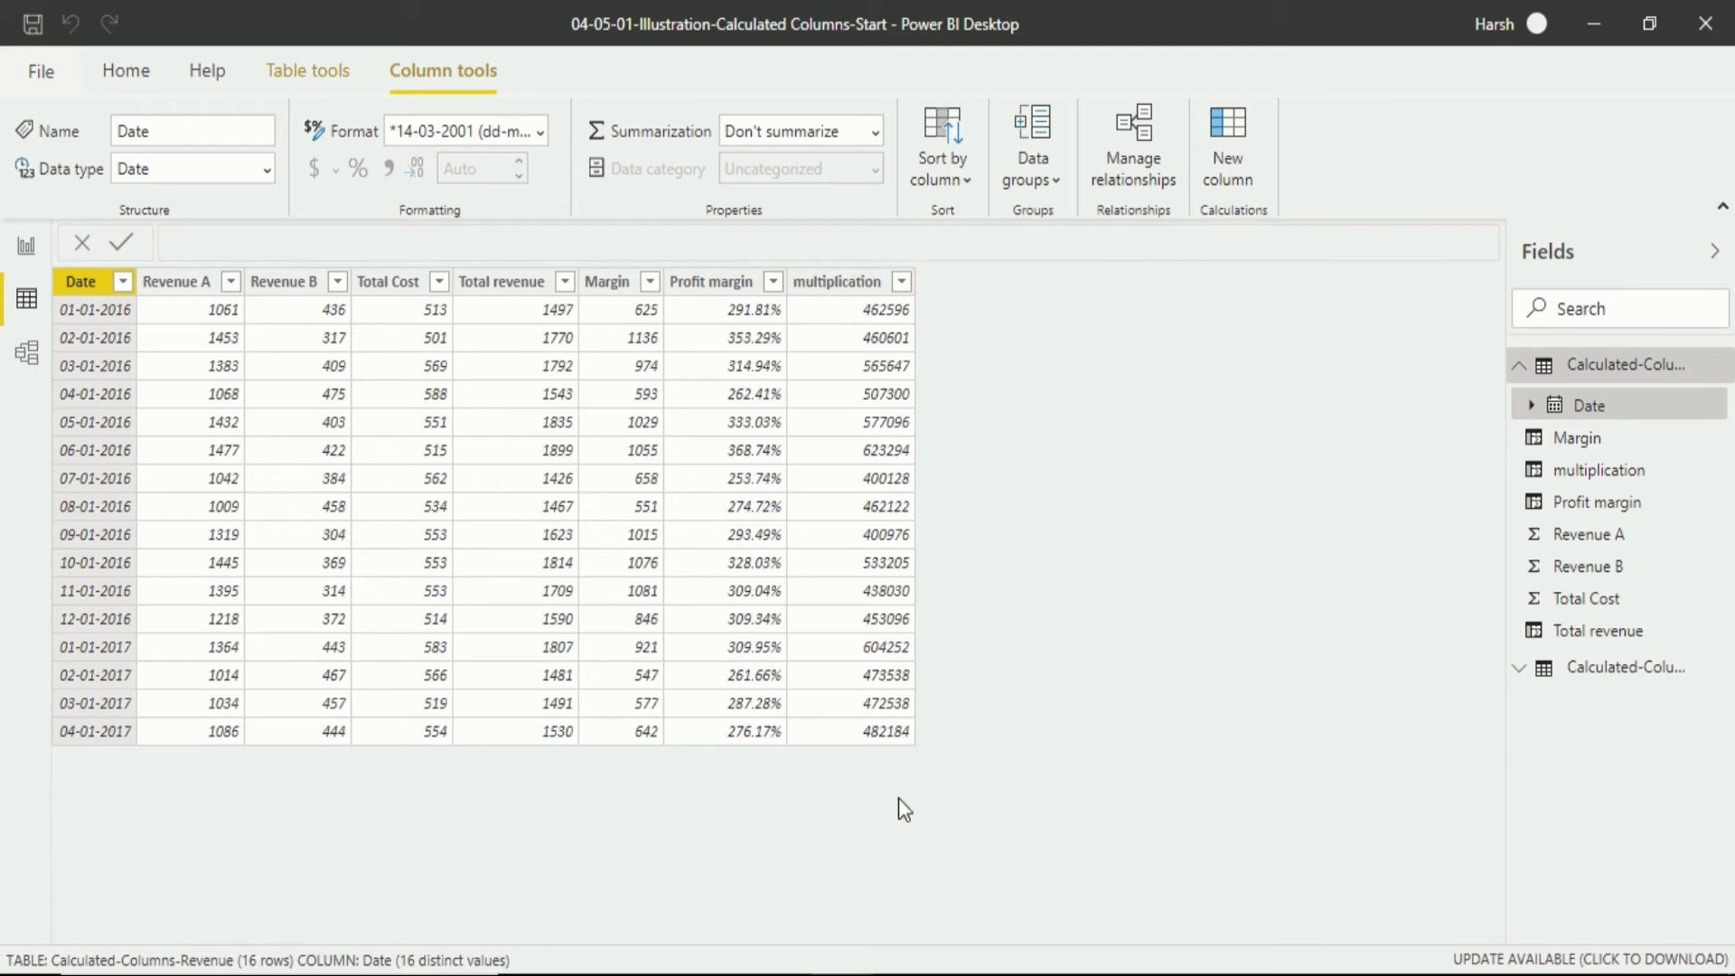
Step: Inspect the multiplication column's formula, widen the Fields pane to show full table names, and view the Calculated-Columns-Units data
left_click(865, 280)
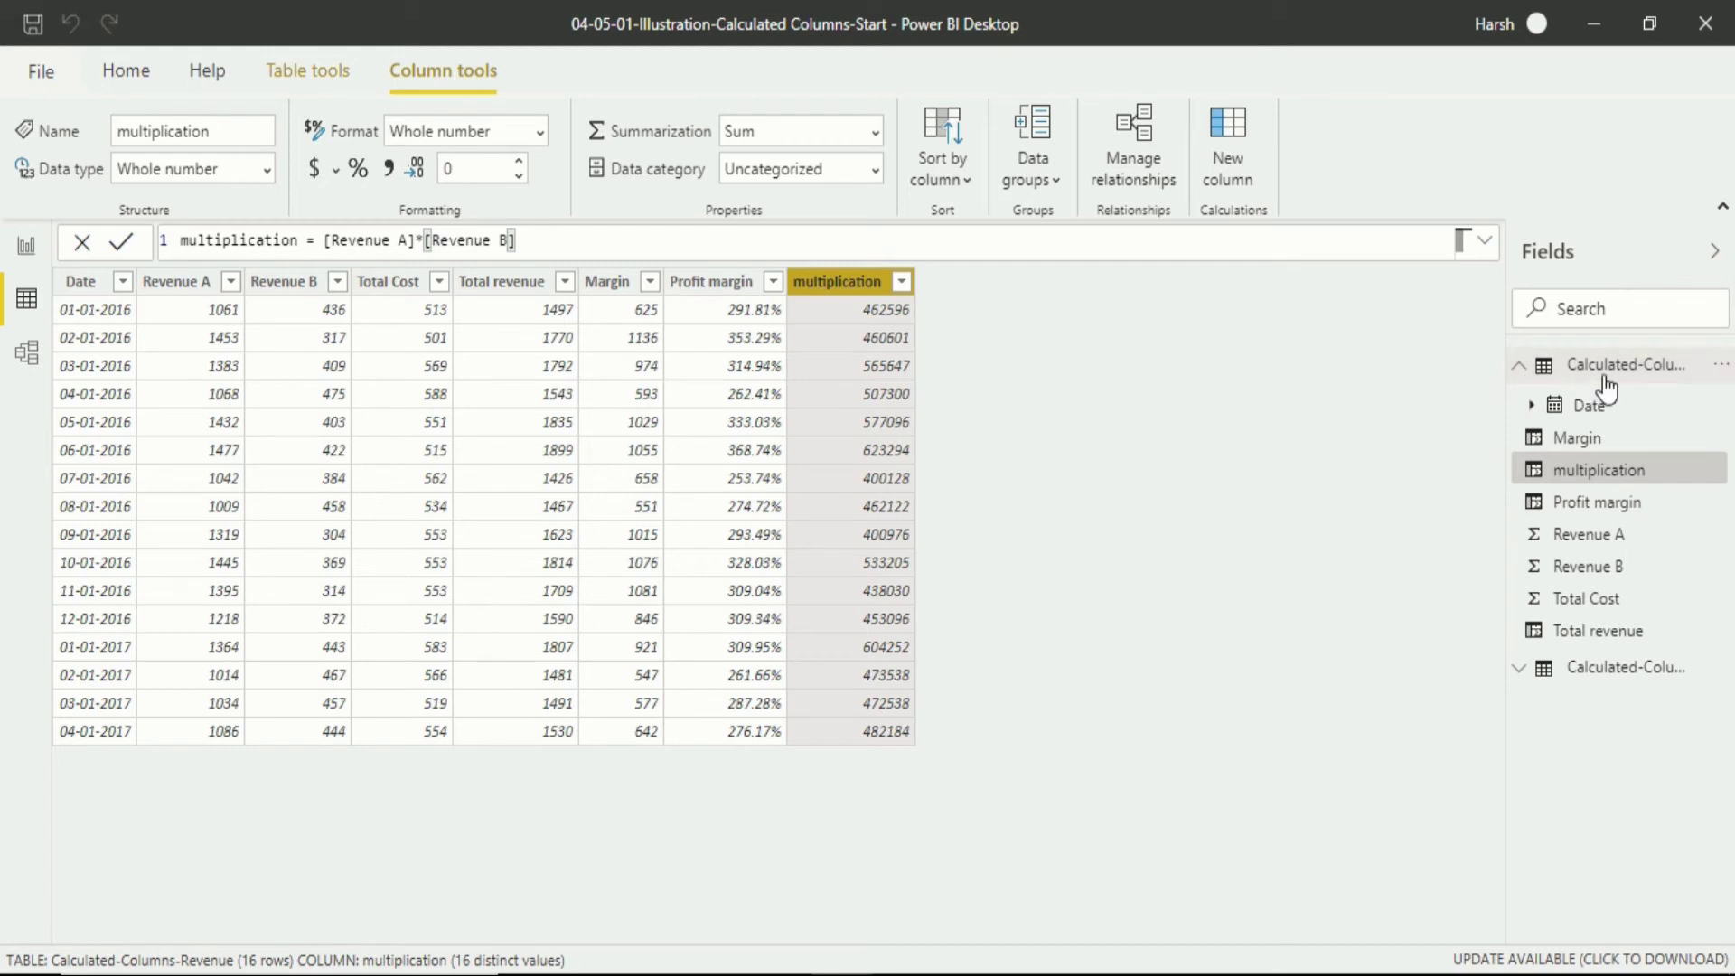
left_click_drag(1507, 337, 1380, 298)
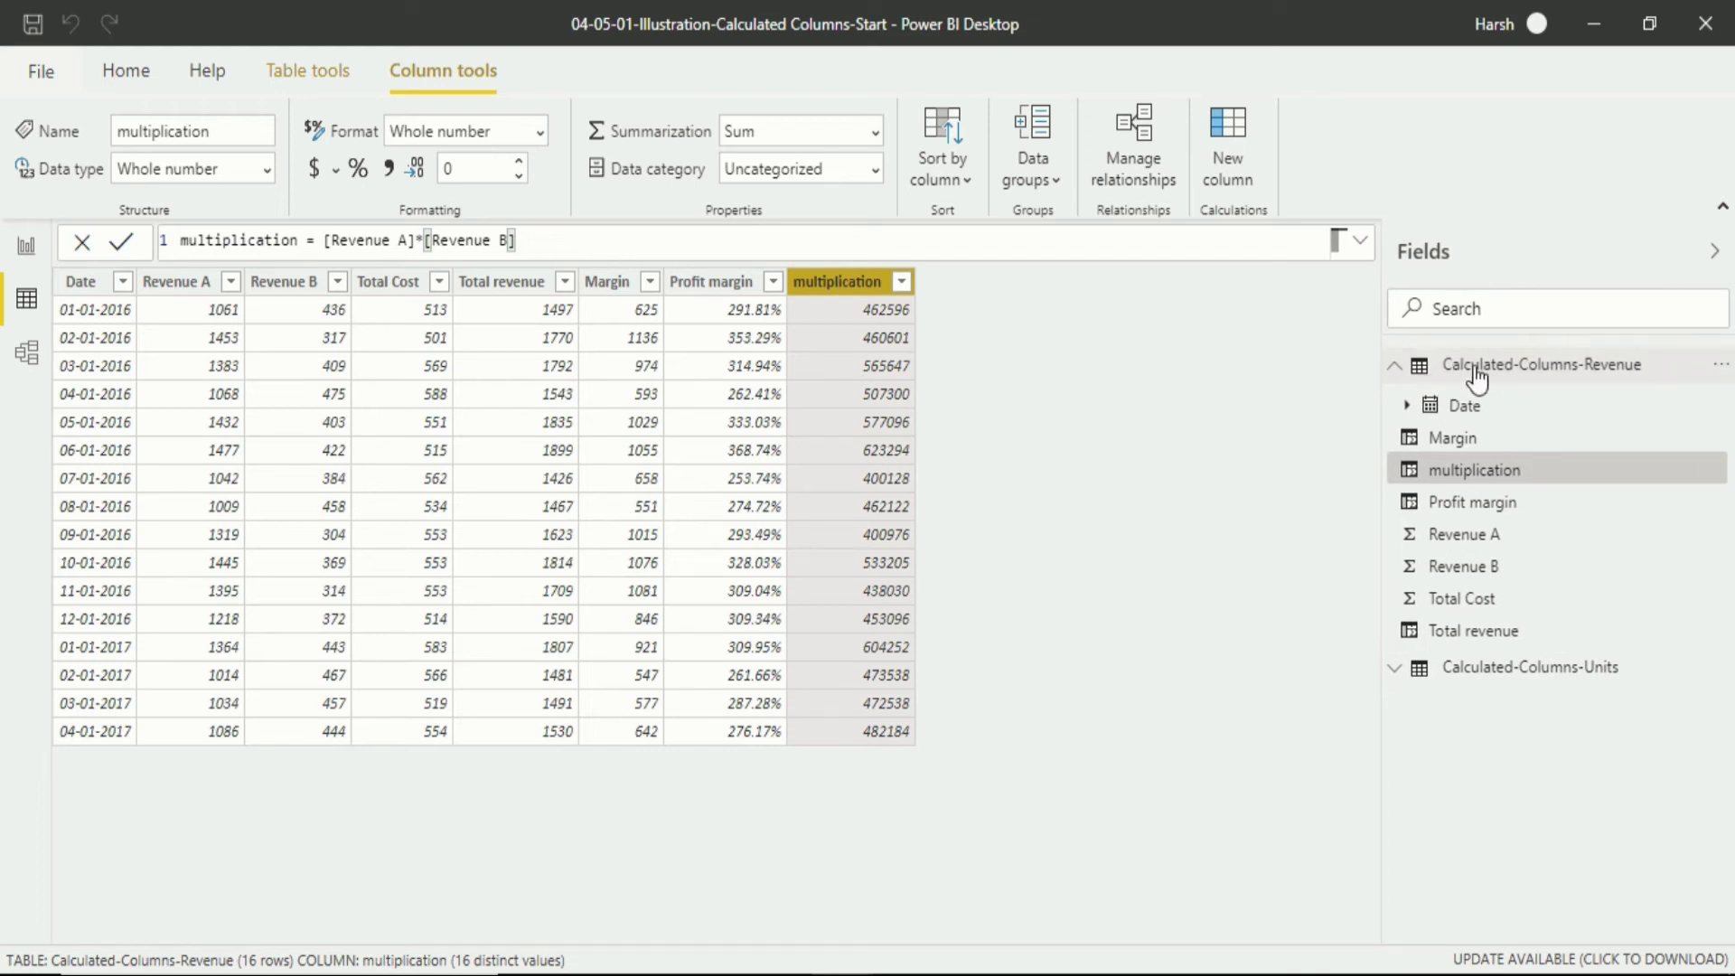
mouse_move(1469, 378)
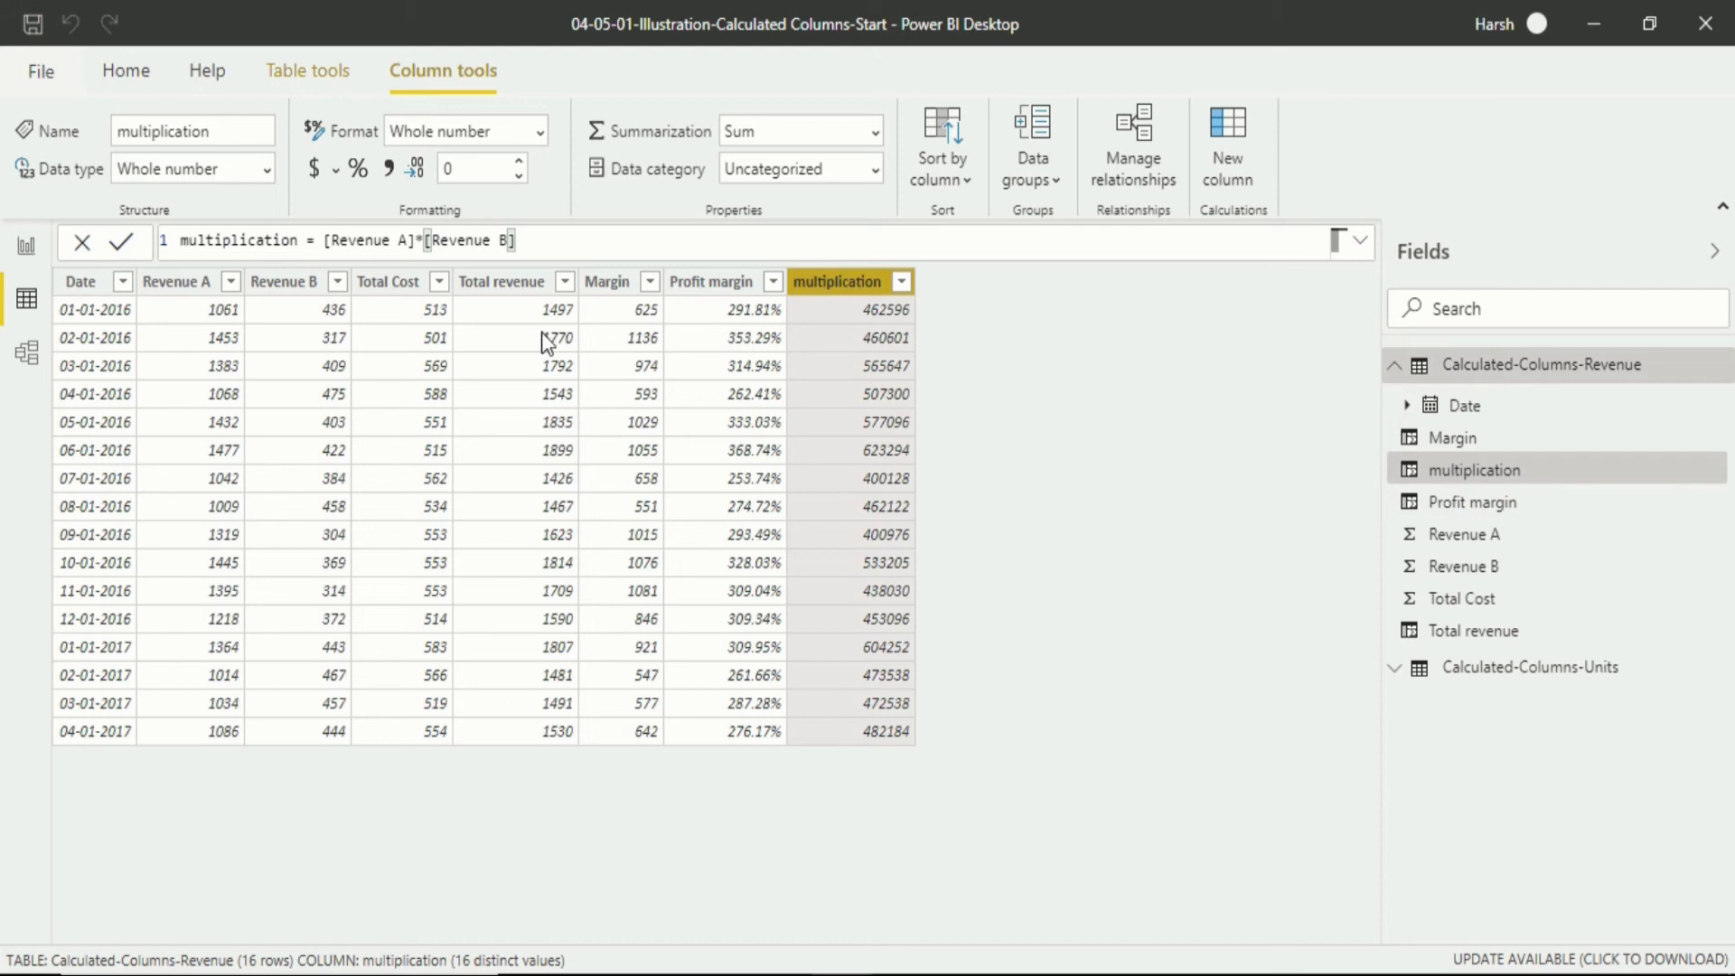
left_click(1503, 680)
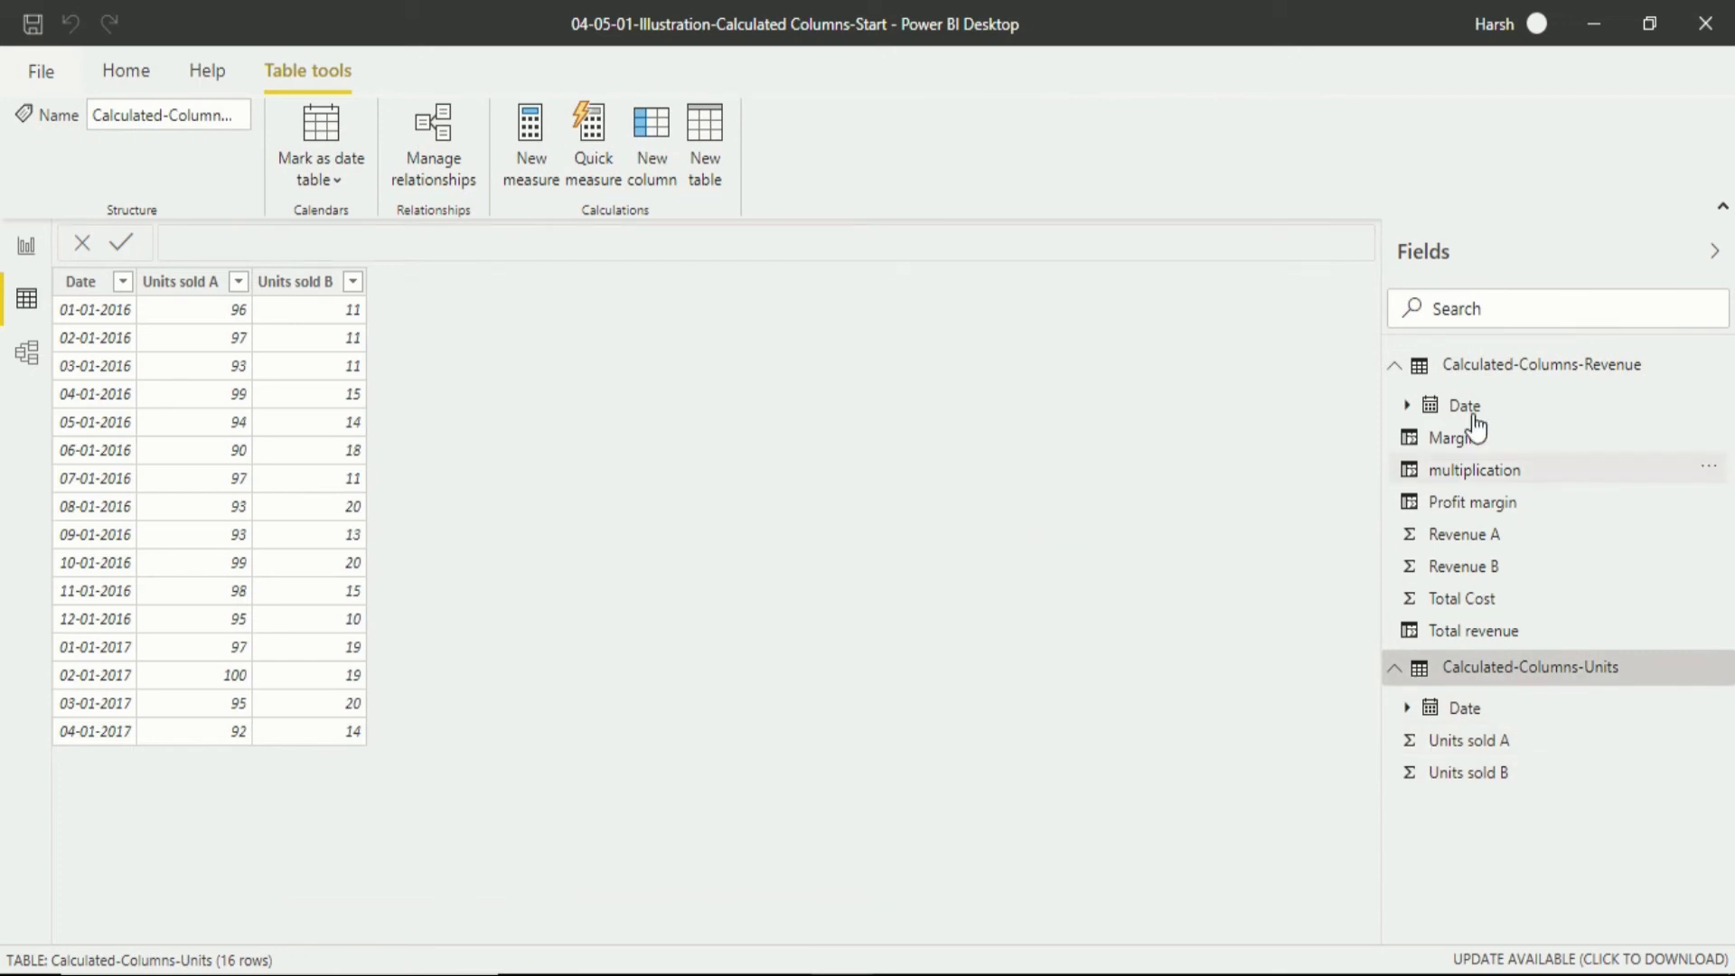
Step: Add a new calculated column to the Calculated-Columns-Revenue table and name it realte in its formula
left_click(1523, 376)
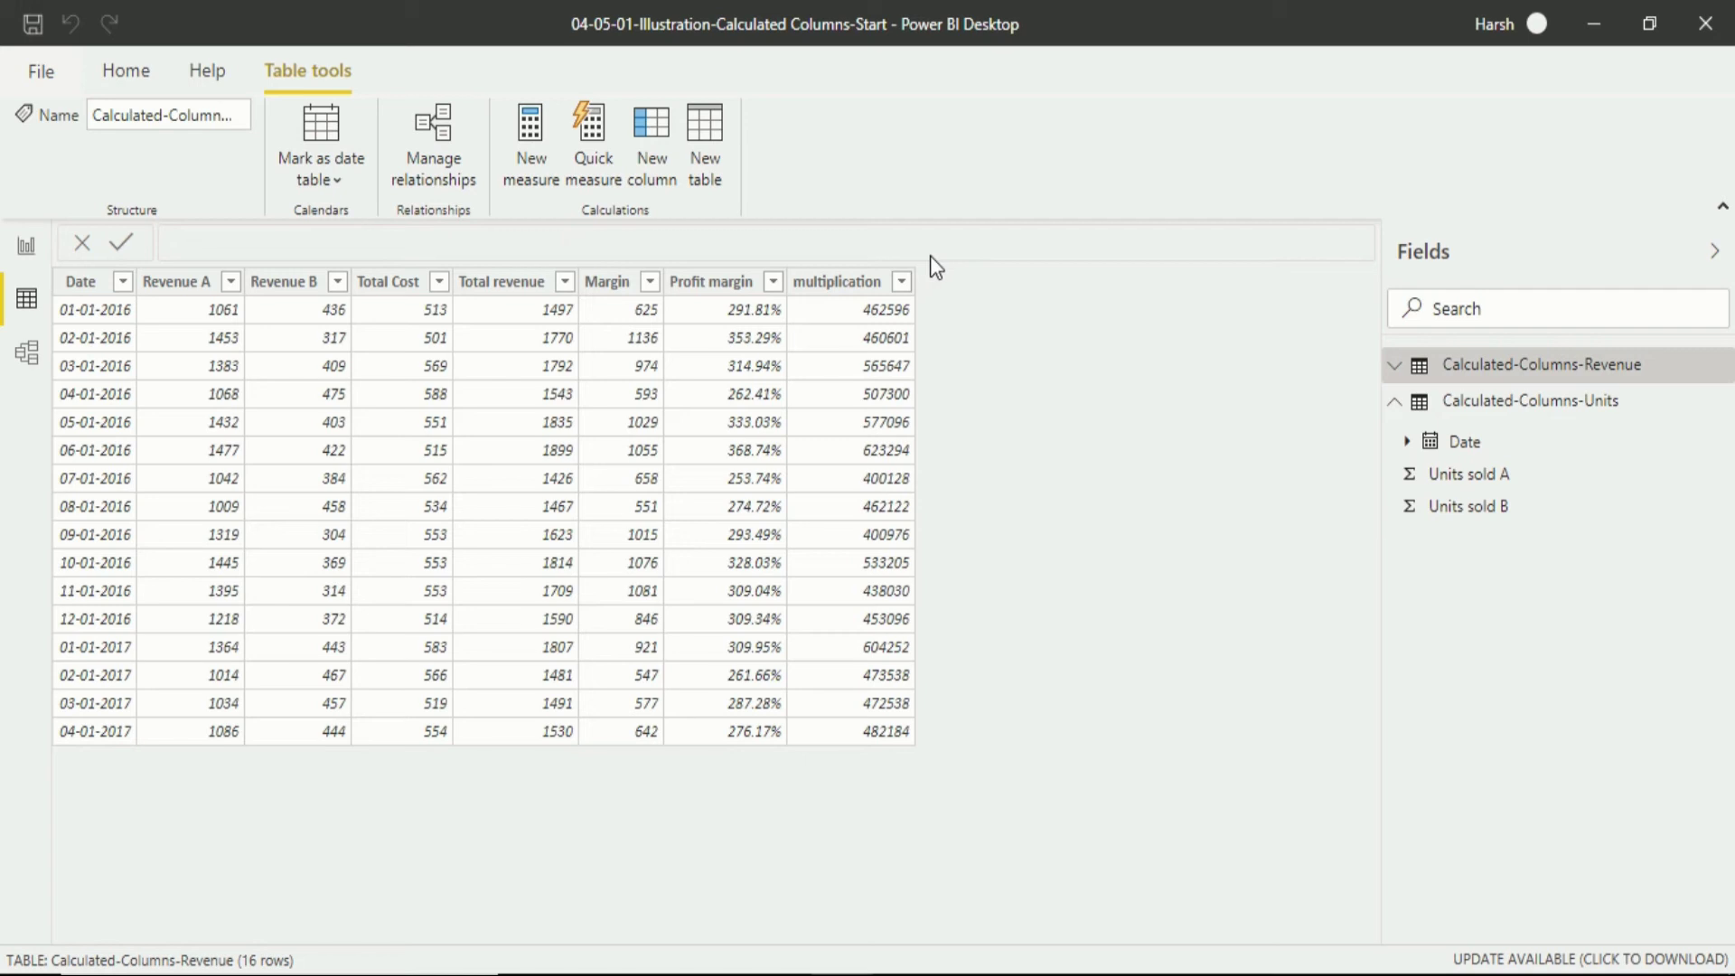
left_click(645, 155)
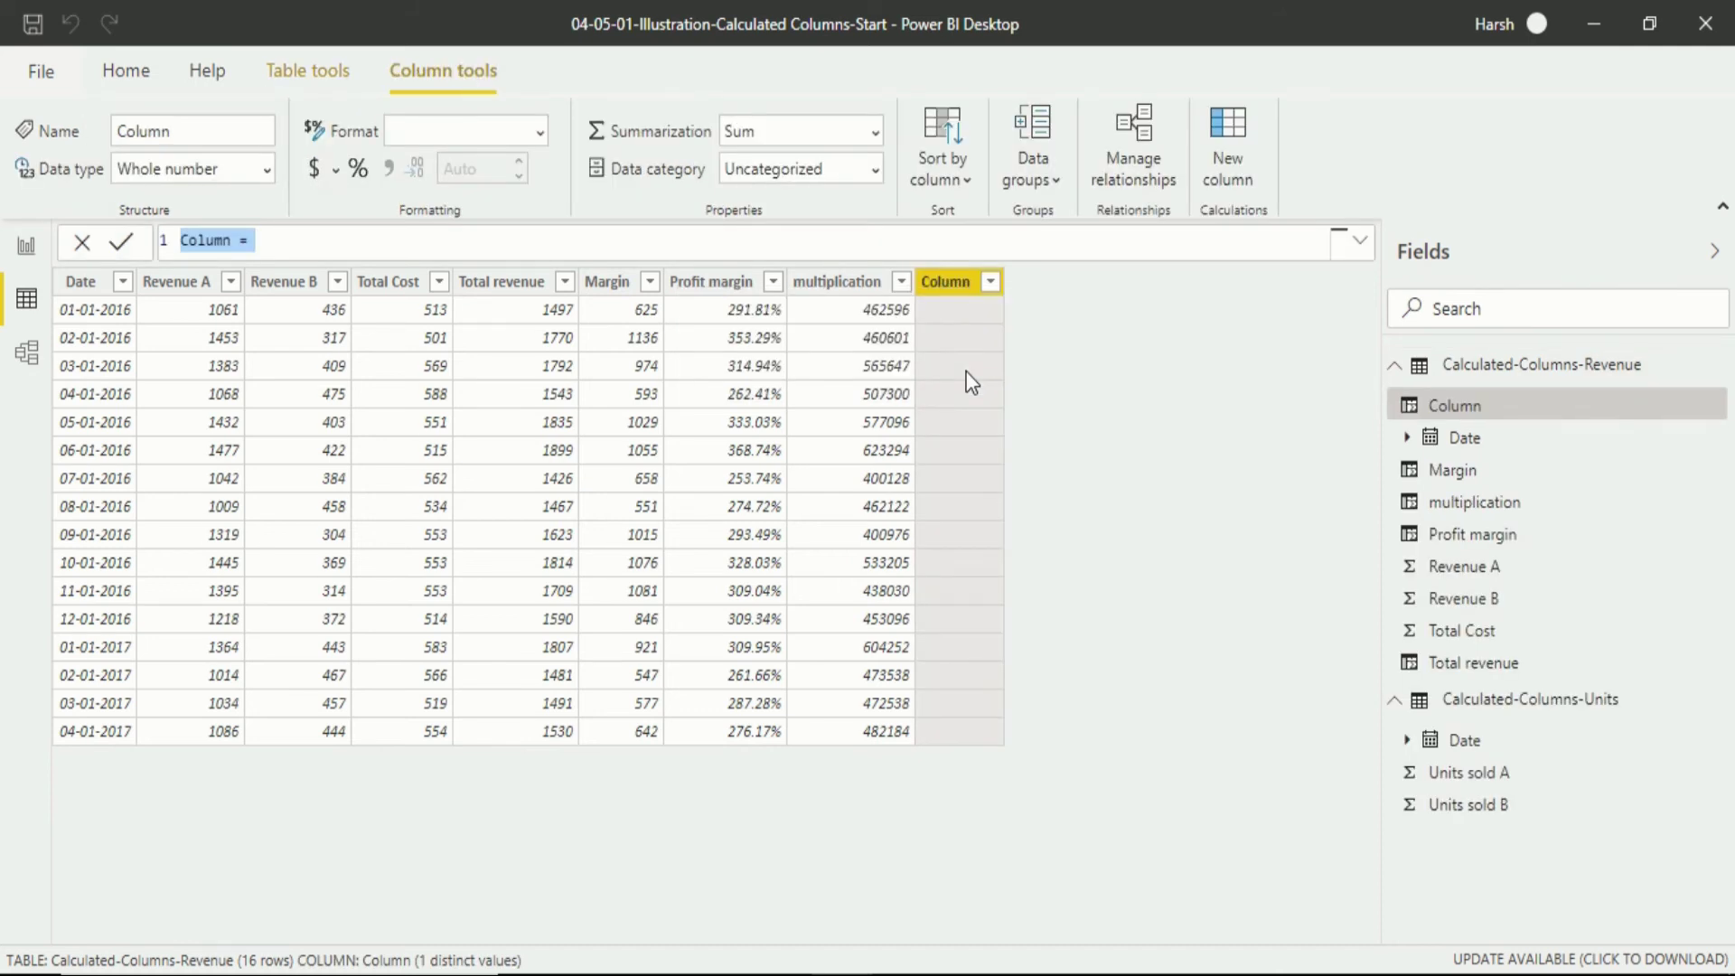
left_click(233, 239)
key("BackSpace")
key("BackSpace")
key("BackSpace")
key("BackSpace")
key("BackSpace")
key("BackSpace")
type("realte")
left_click(279, 241)
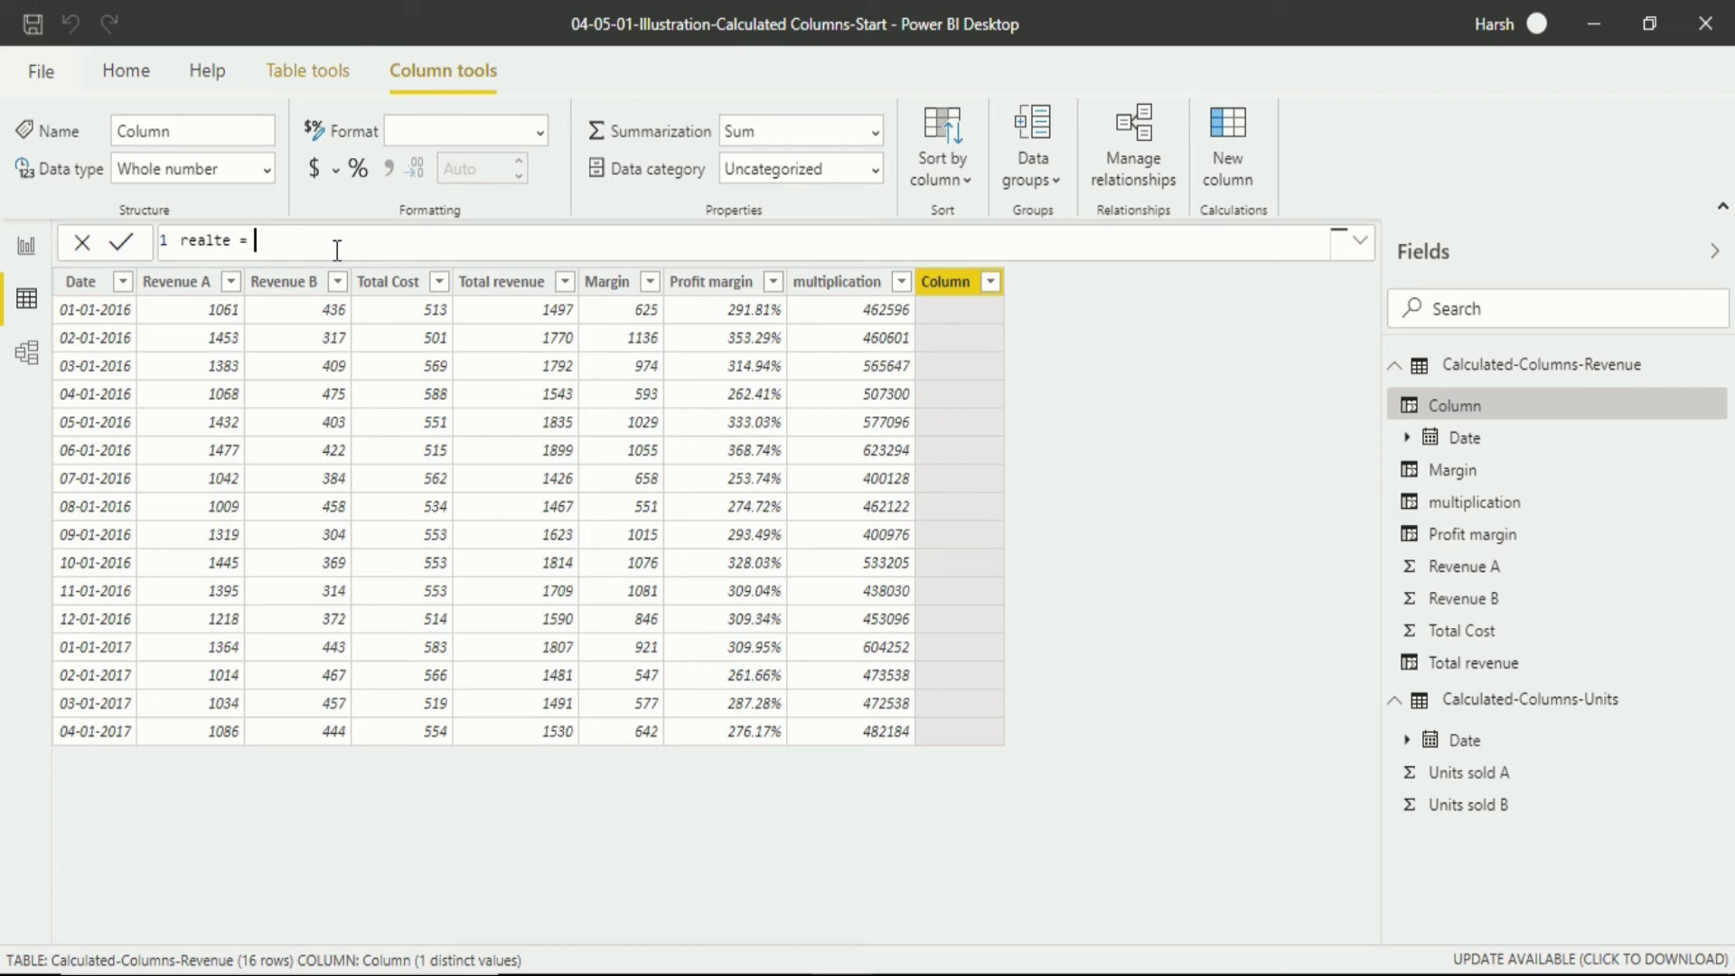
Step: Start the realte column's formula with the RELATED function and the partial column reference [un
type("rel")
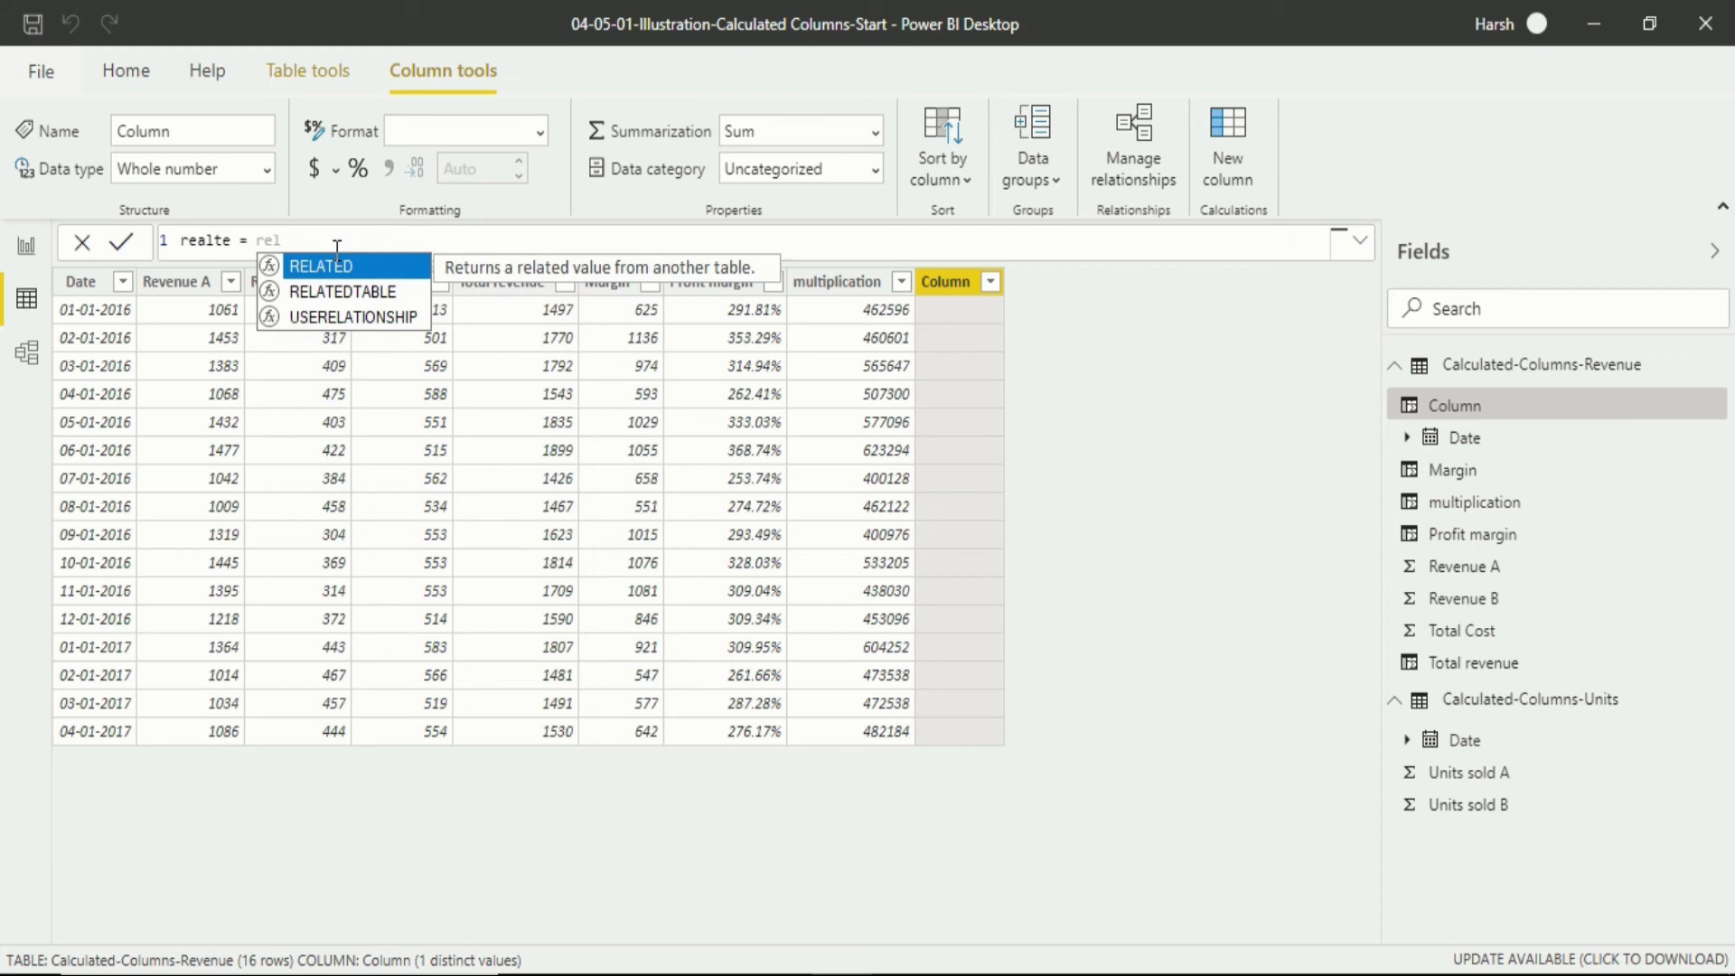
key("Tab")
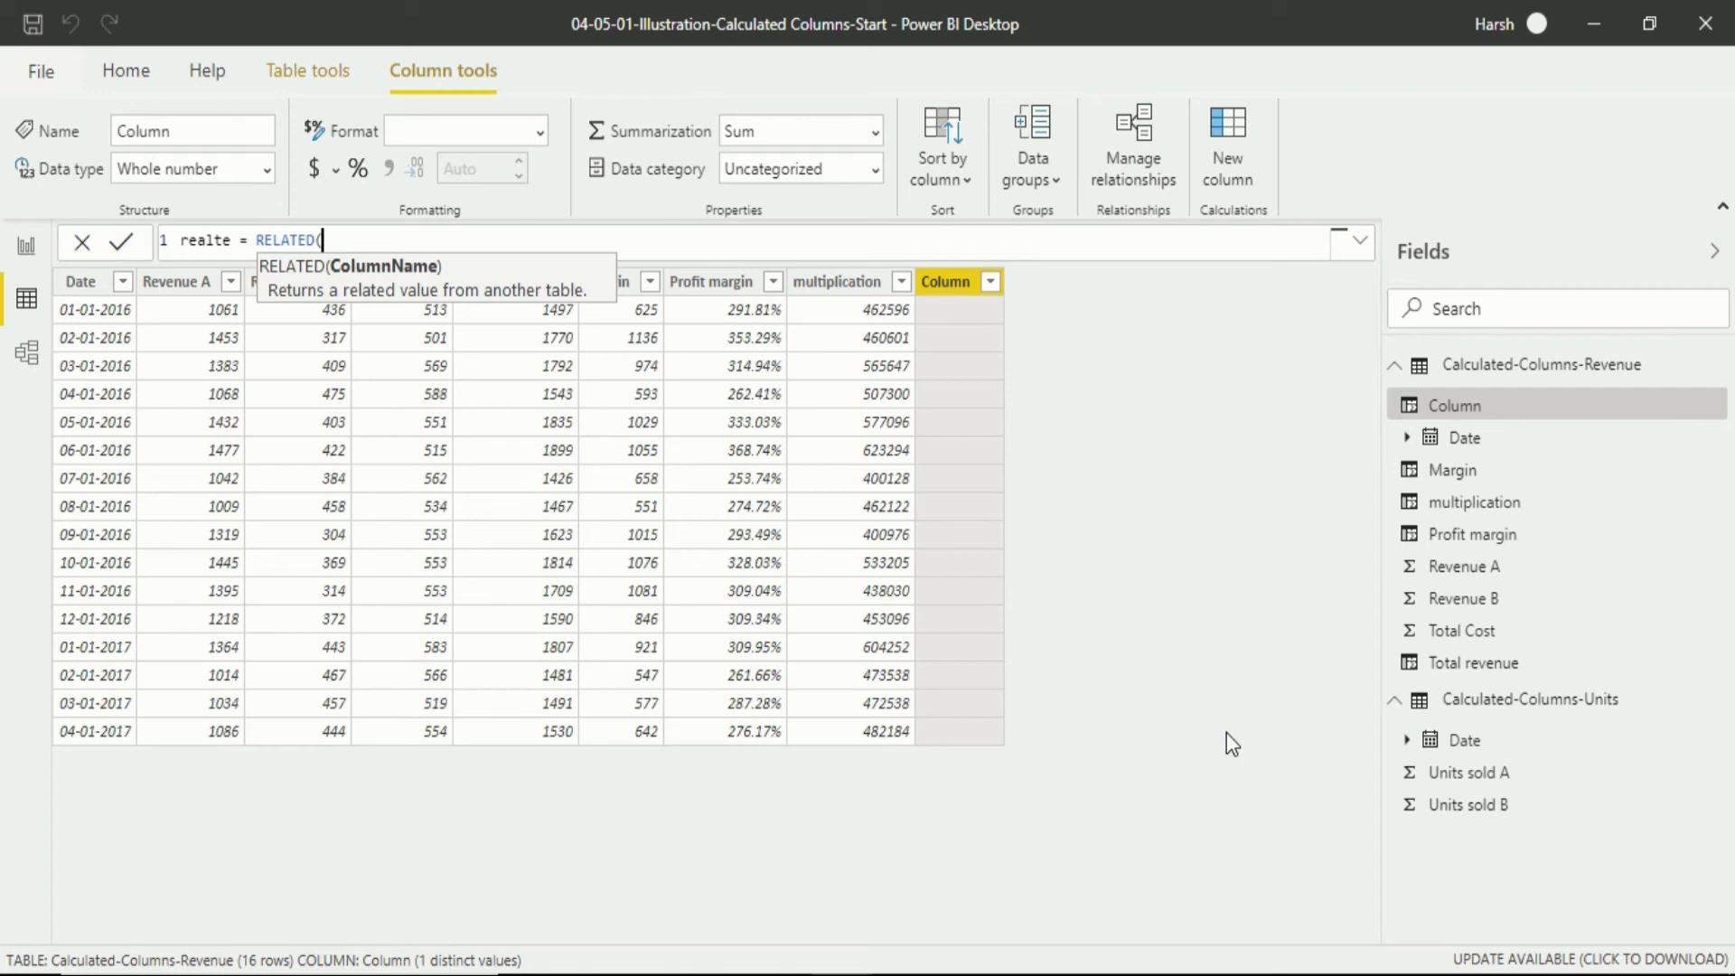
type("[un")
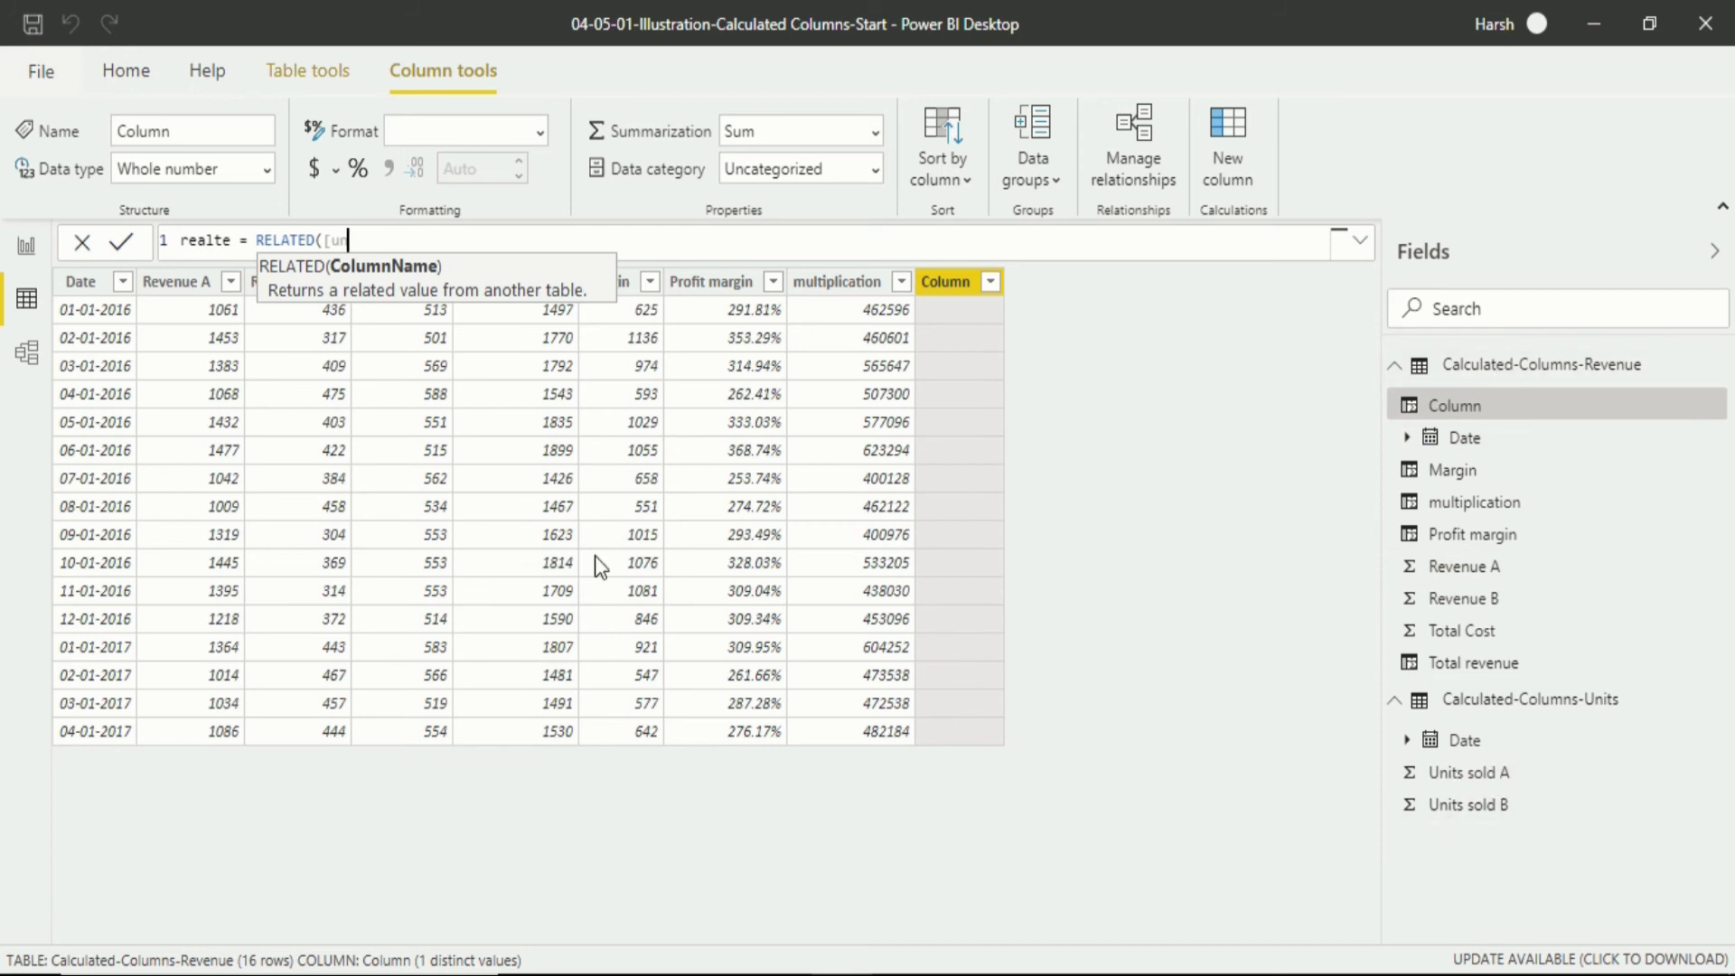
Step: Create a relationship between the Date columns of Calculated-Columns-Revenue and Calculated-Columns-Units in the data model
left_click(9, 357)
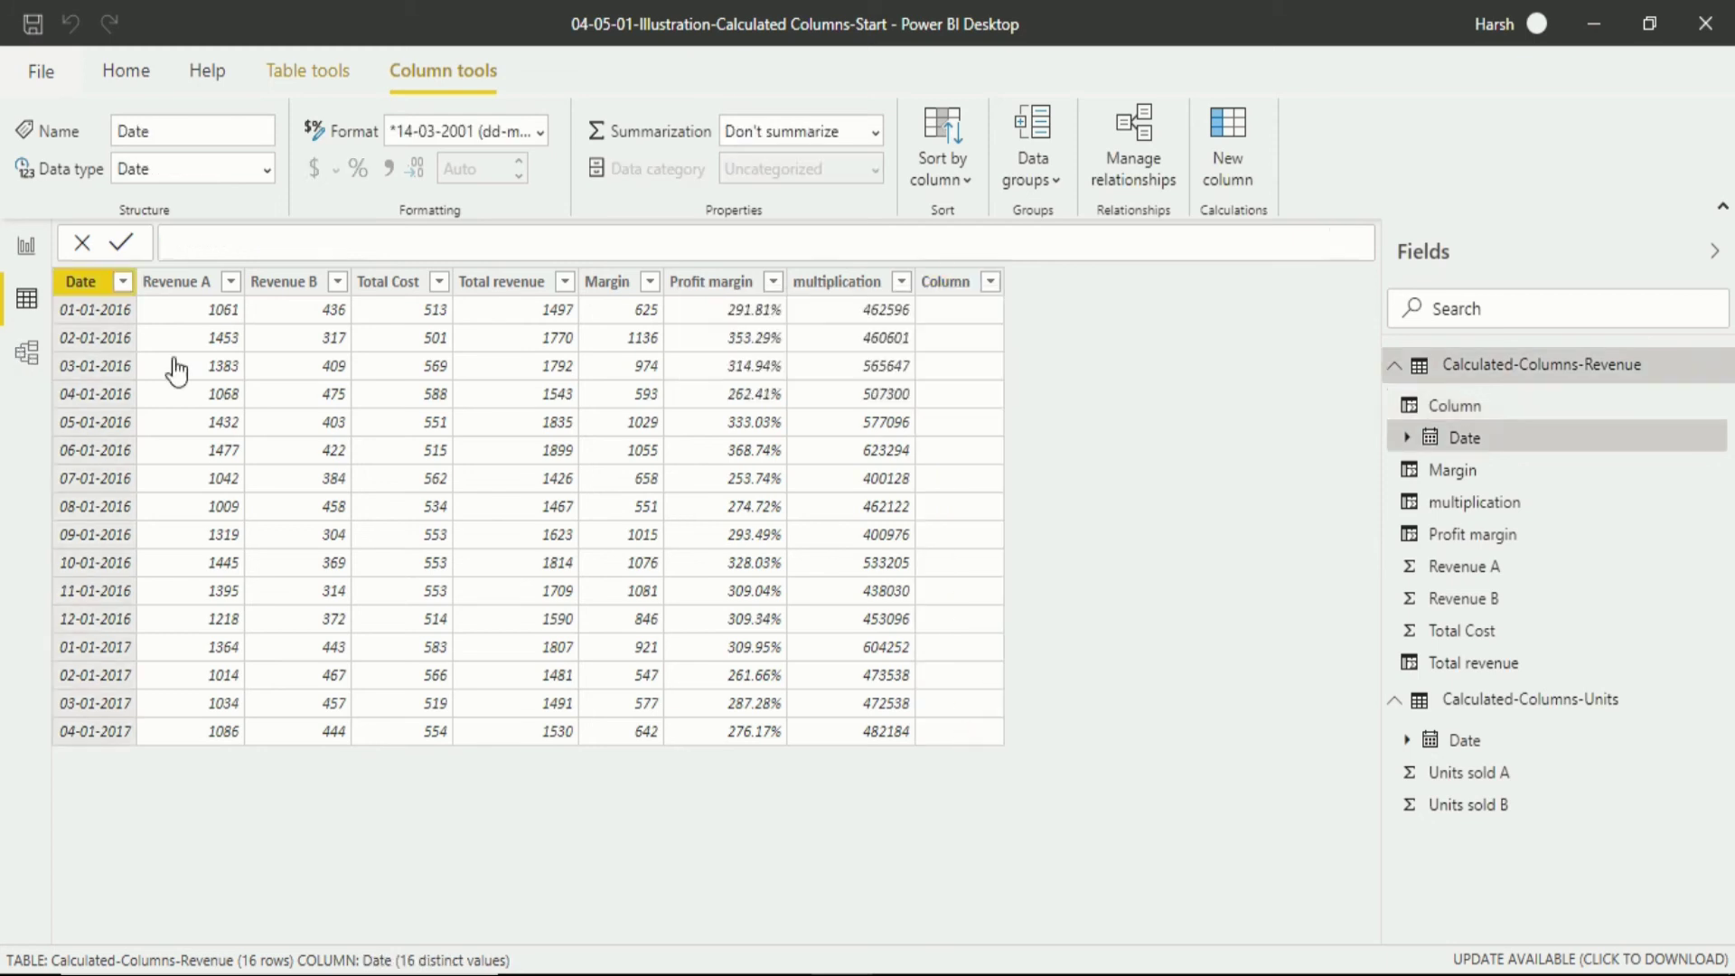
left_click(25, 356)
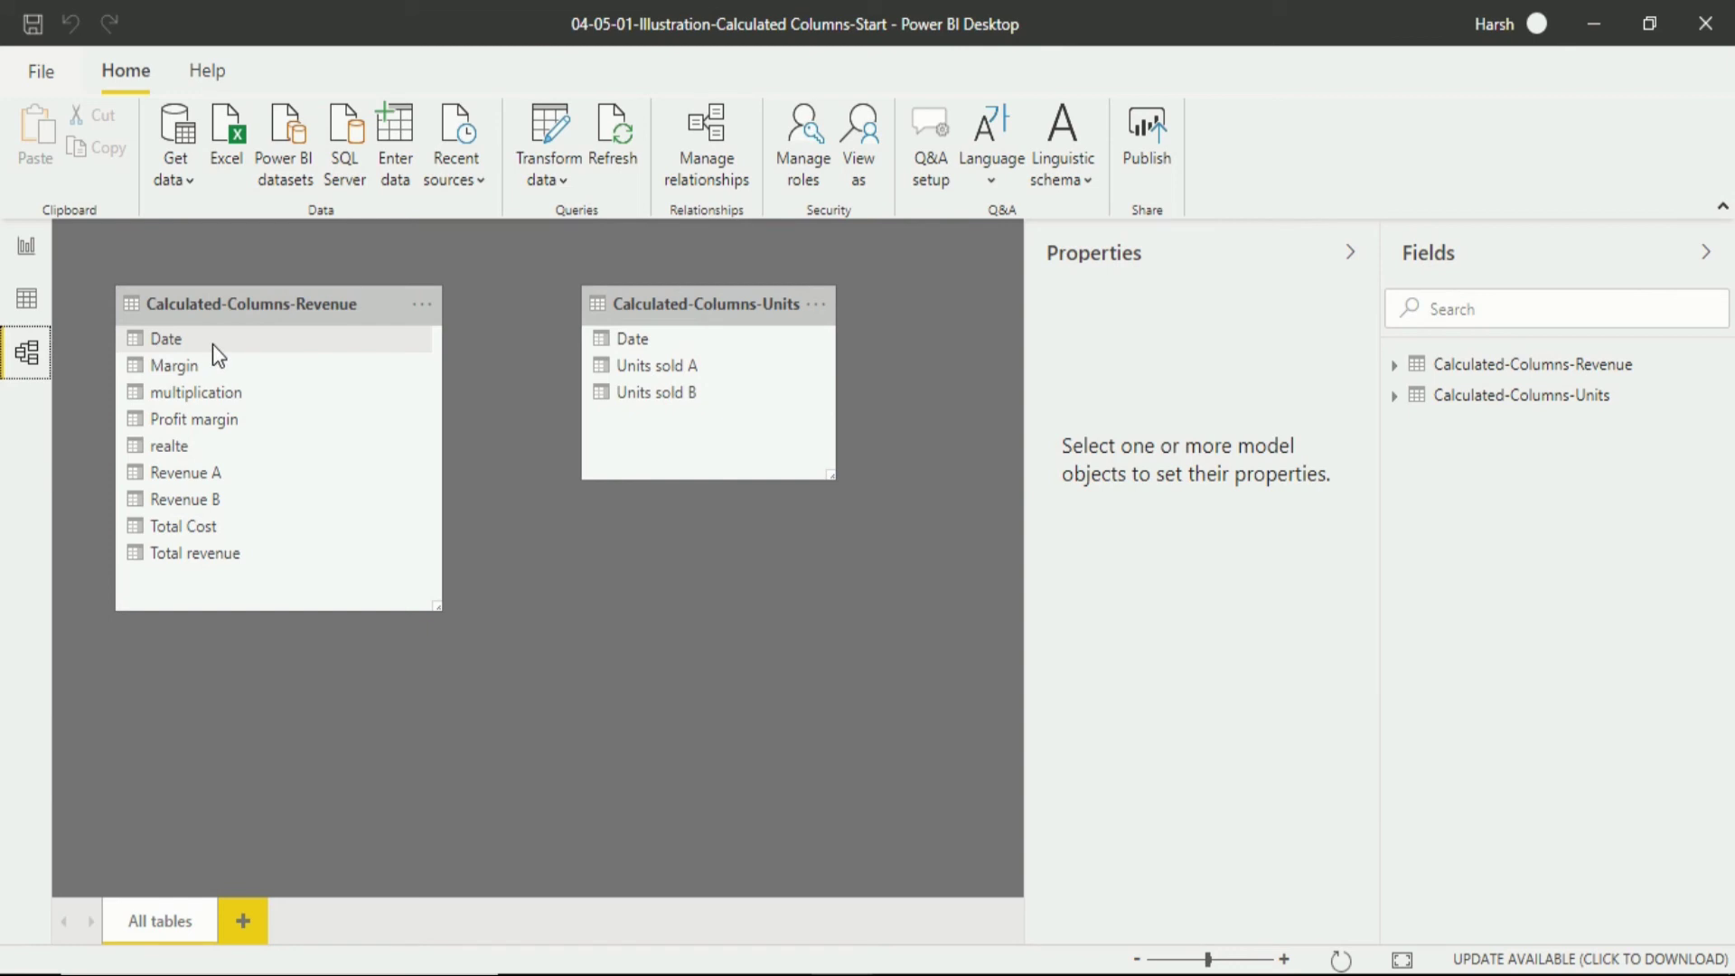
left_click_drag(214, 343, 644, 340)
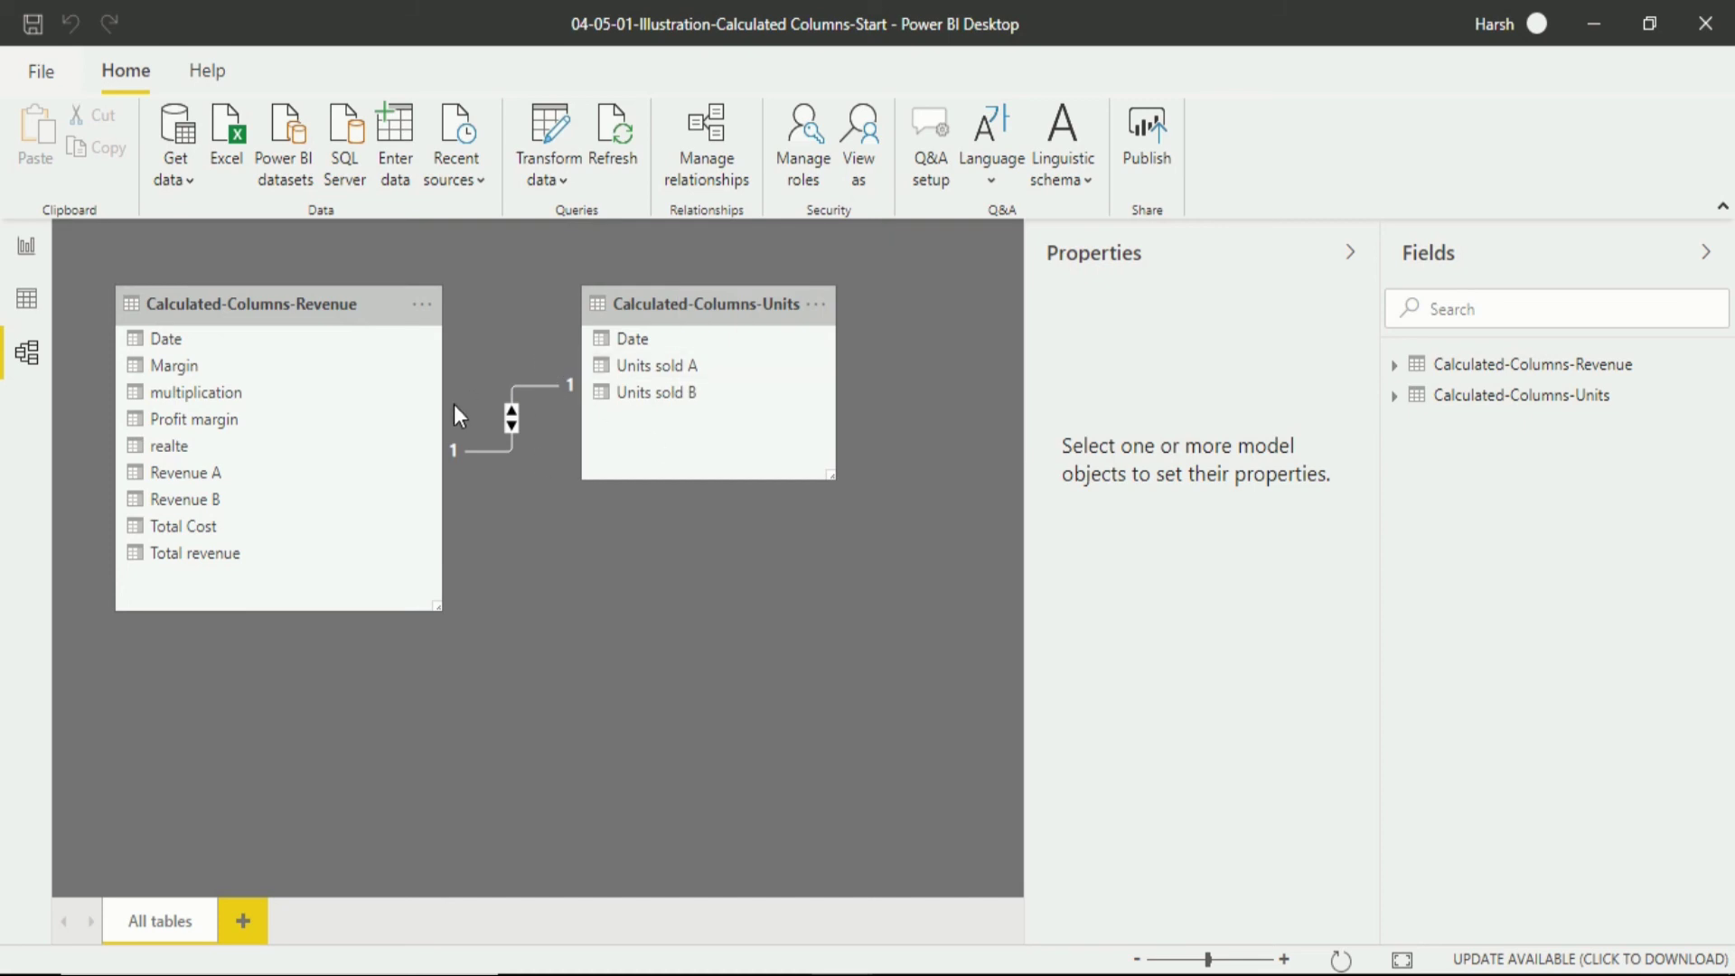
Step: Replace the partial RELATED argument in the realte formula with 'Calculated-Columns-Units'[Units sold A]
left_click(26, 301)
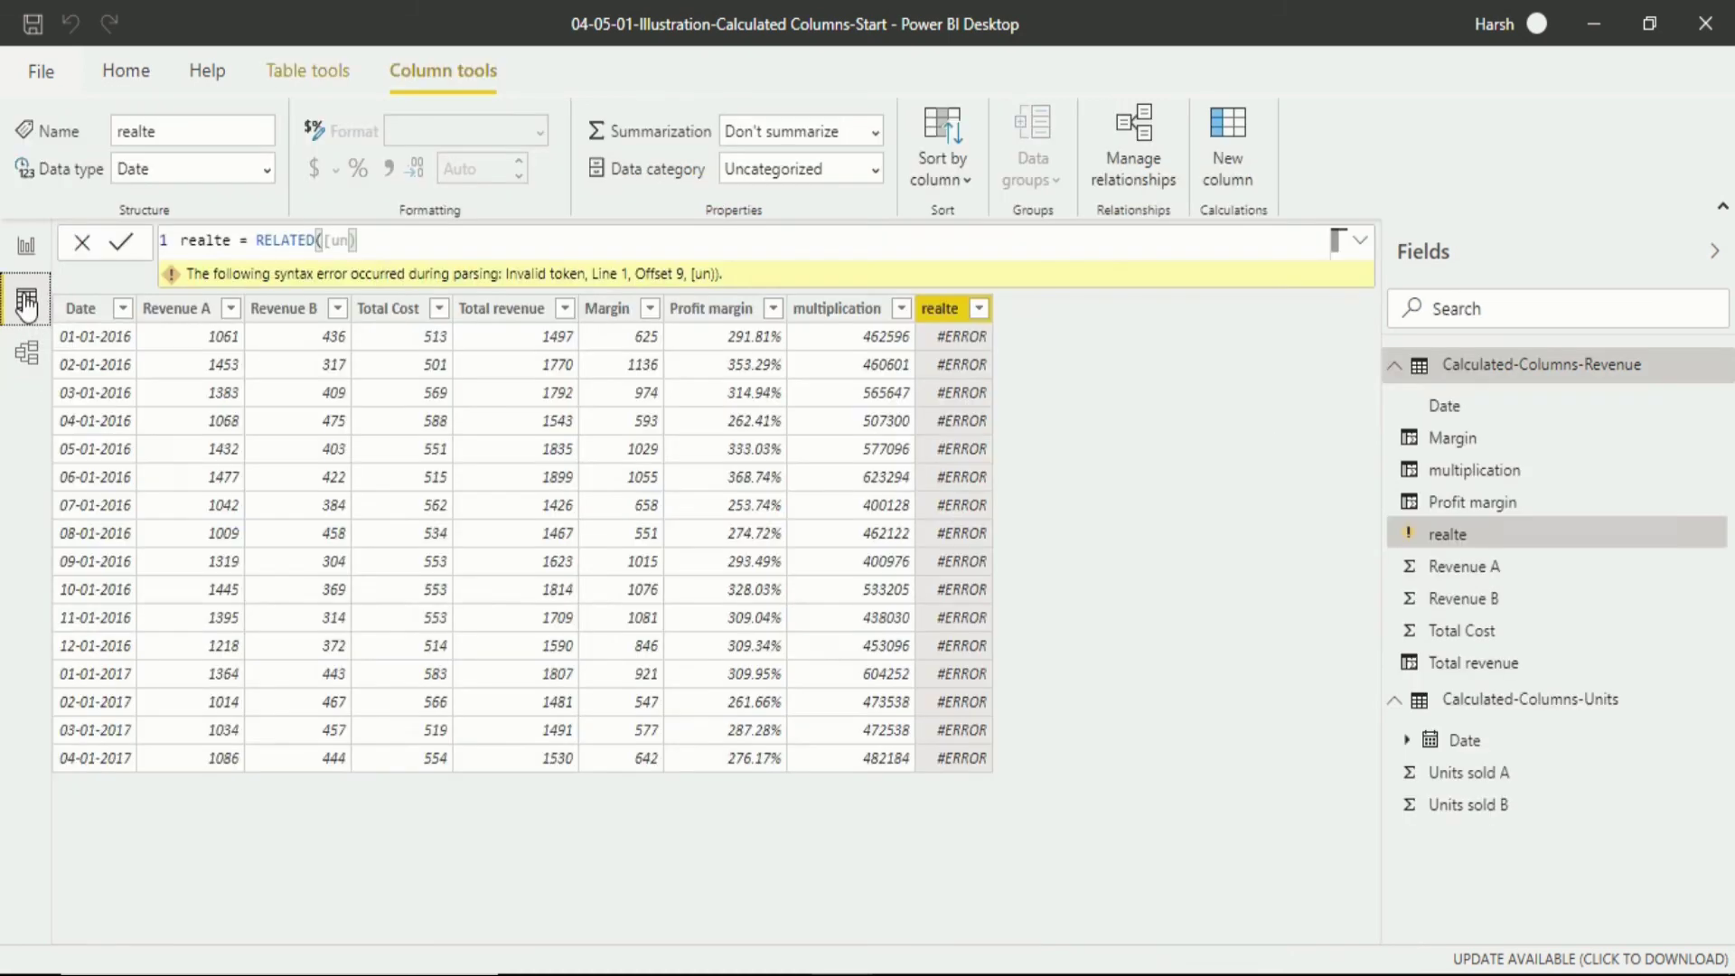
left_click(382, 242)
key("BackSpace")
key("BackSpace")
key("BackSpace")
key("BackSpace")
key("BackSpace")
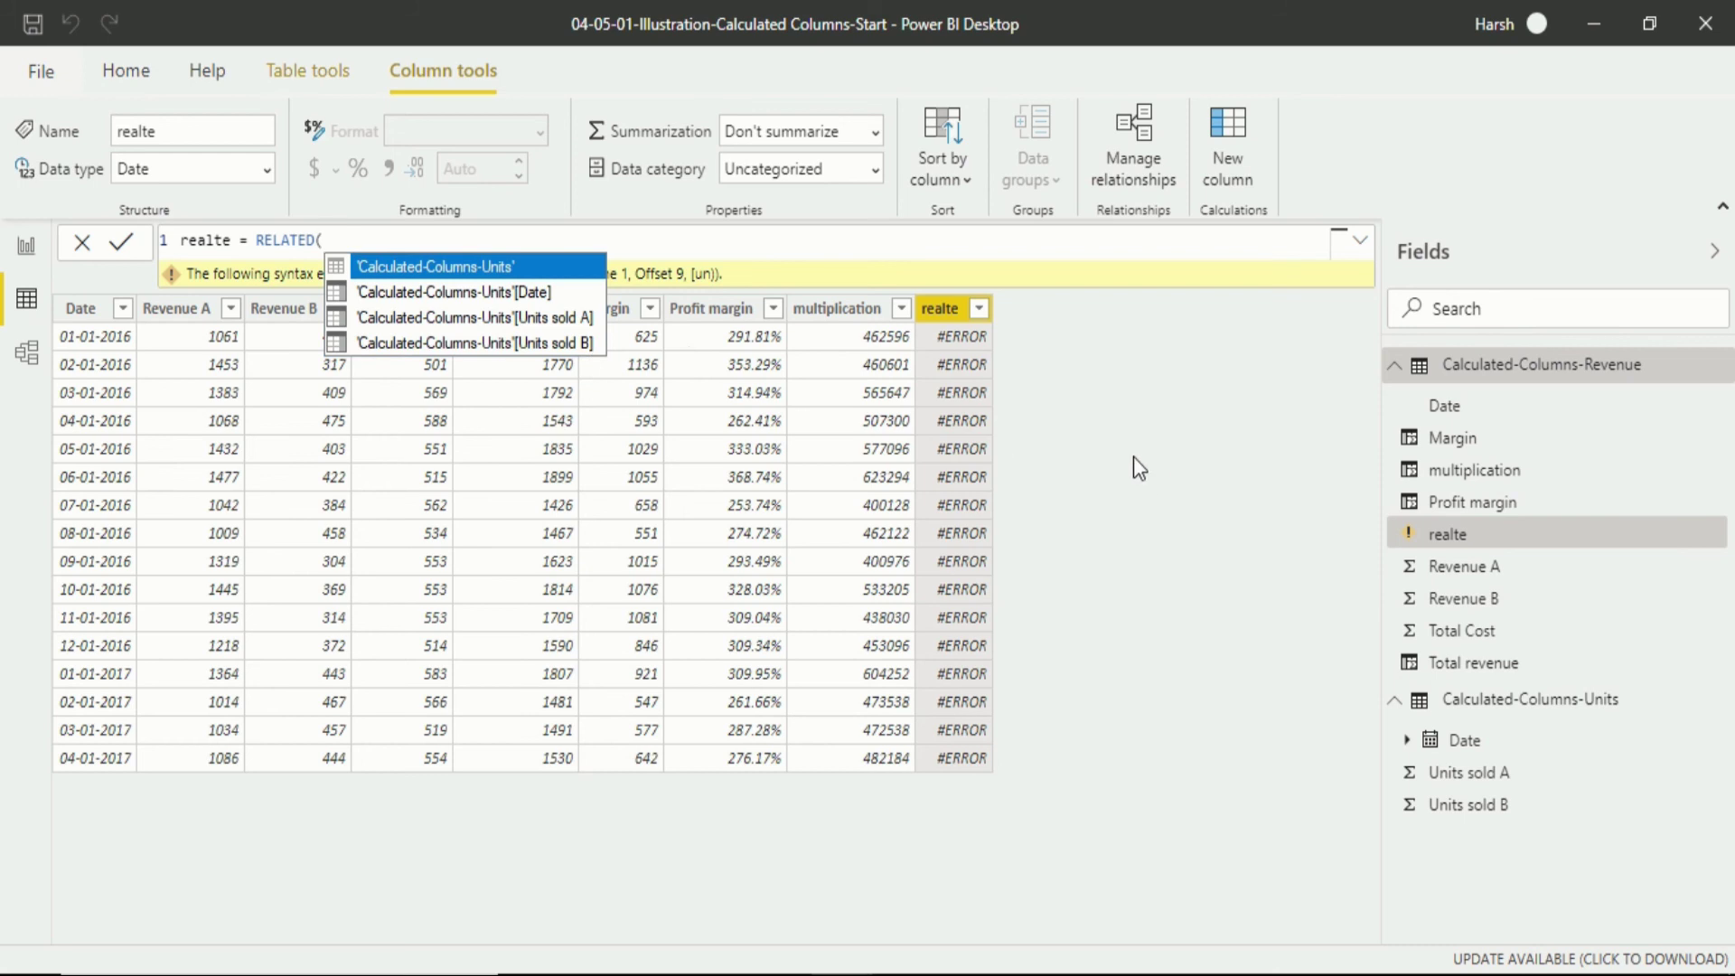
key("Down")
key("Down")
key("Down")
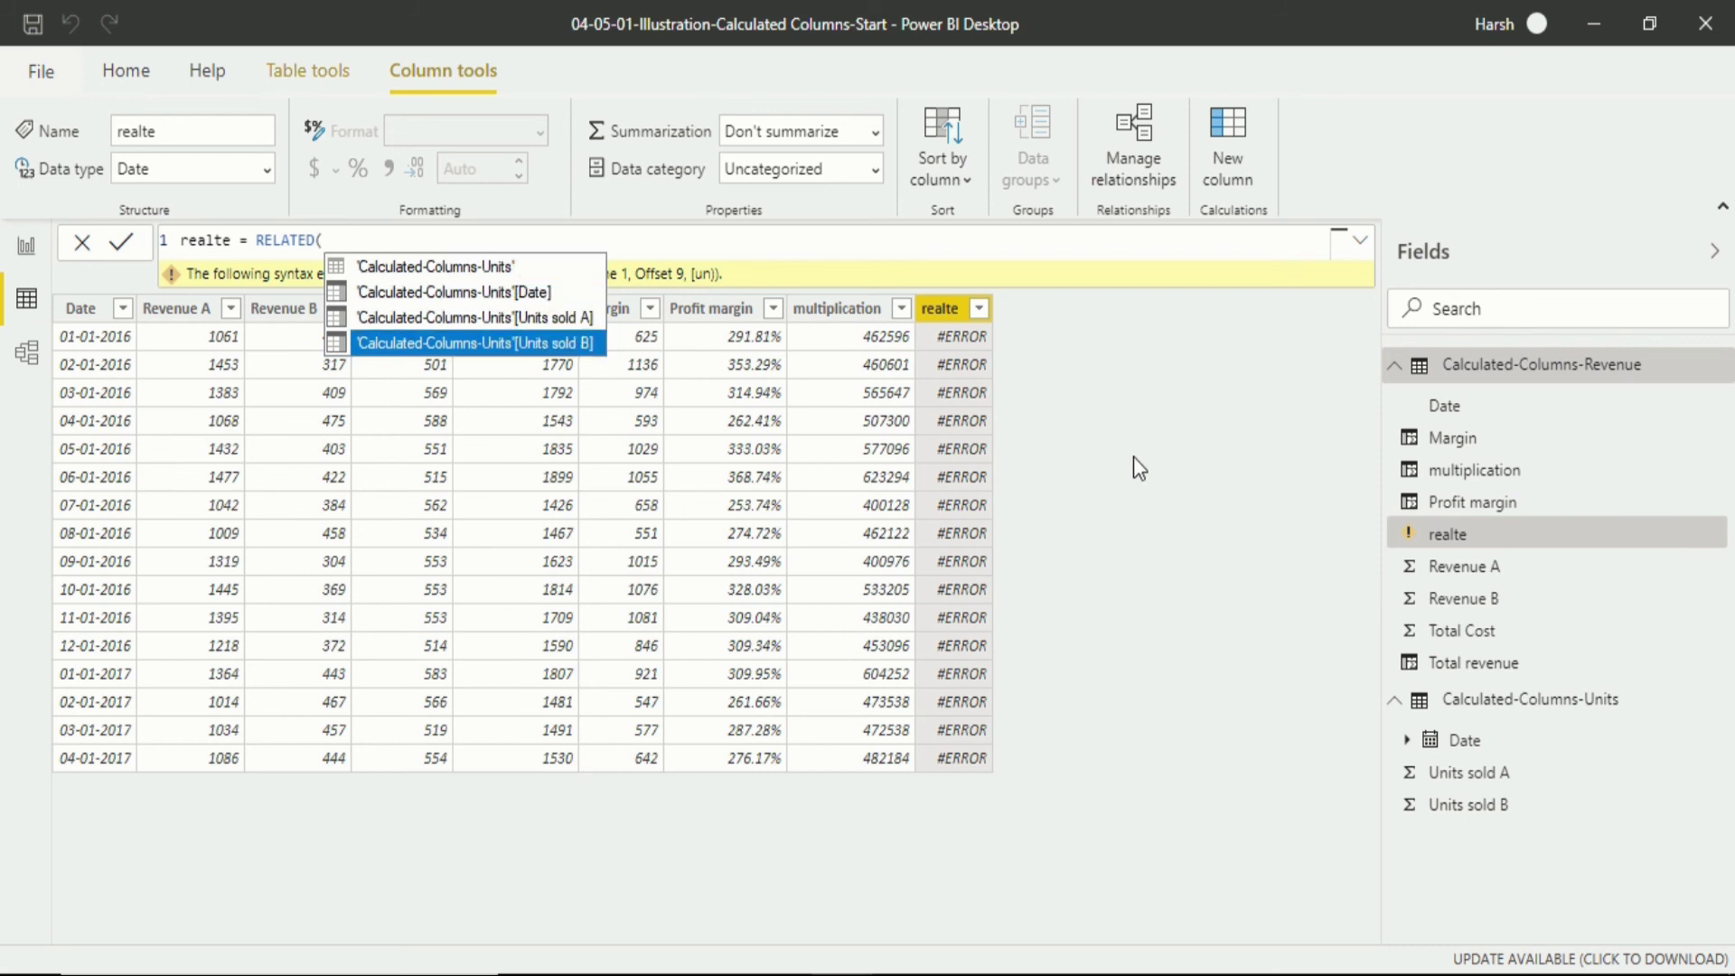
key("Up")
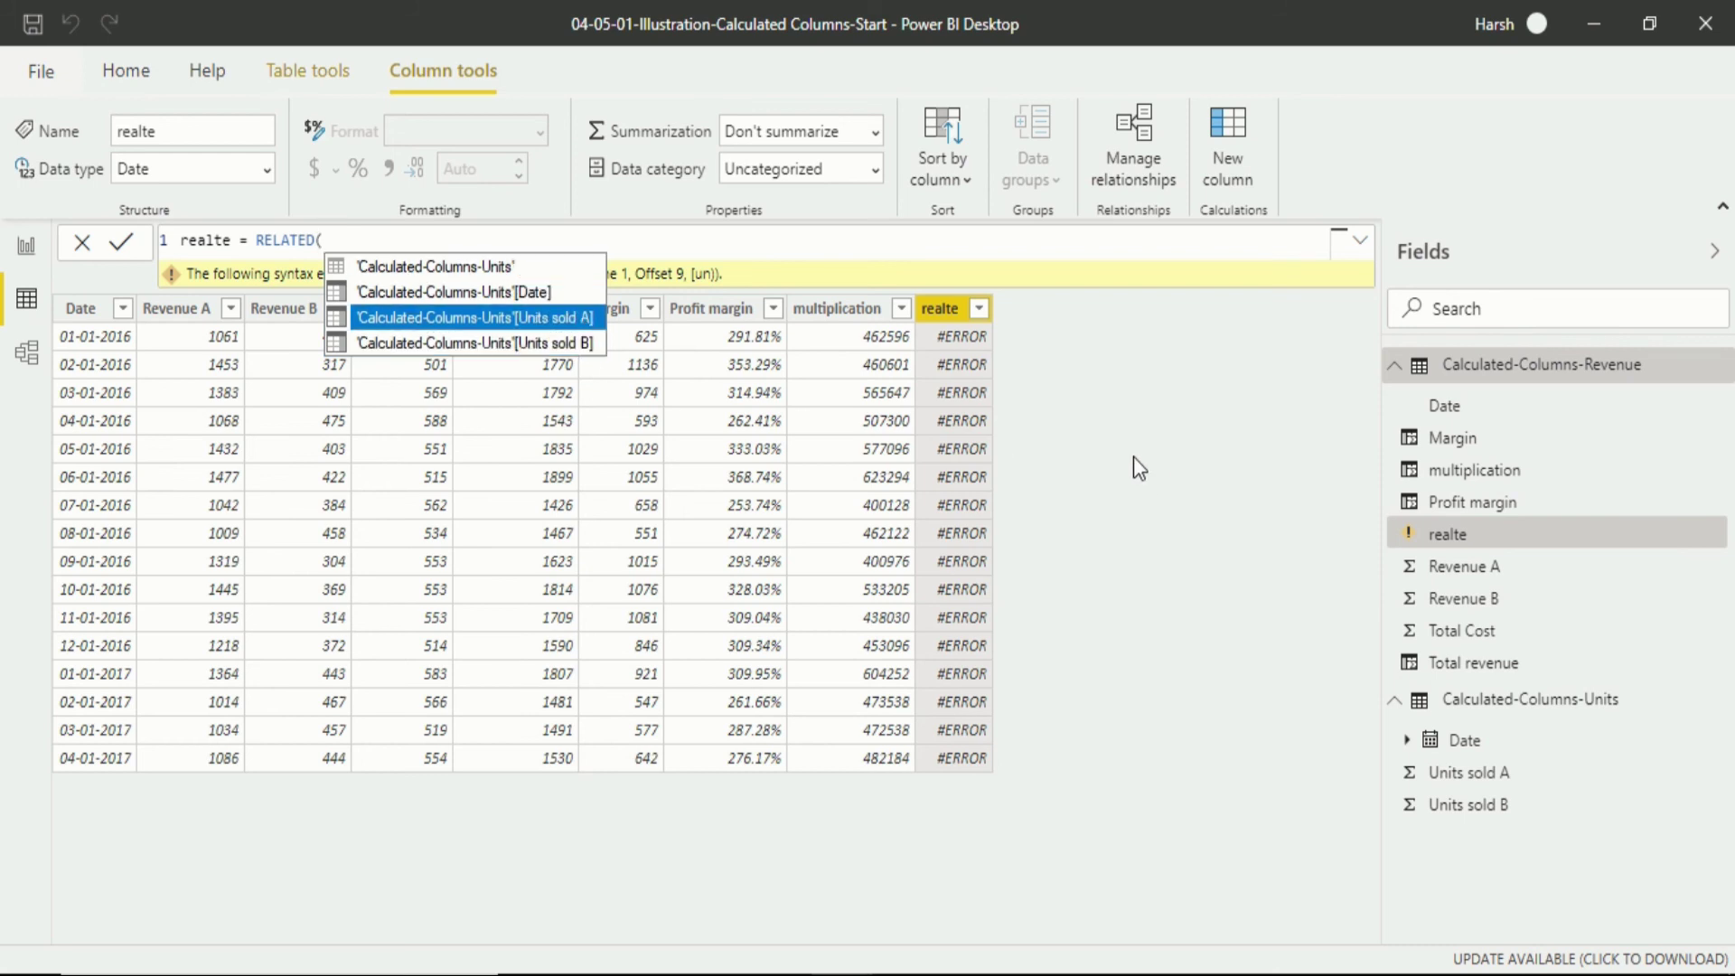
key("Tab")
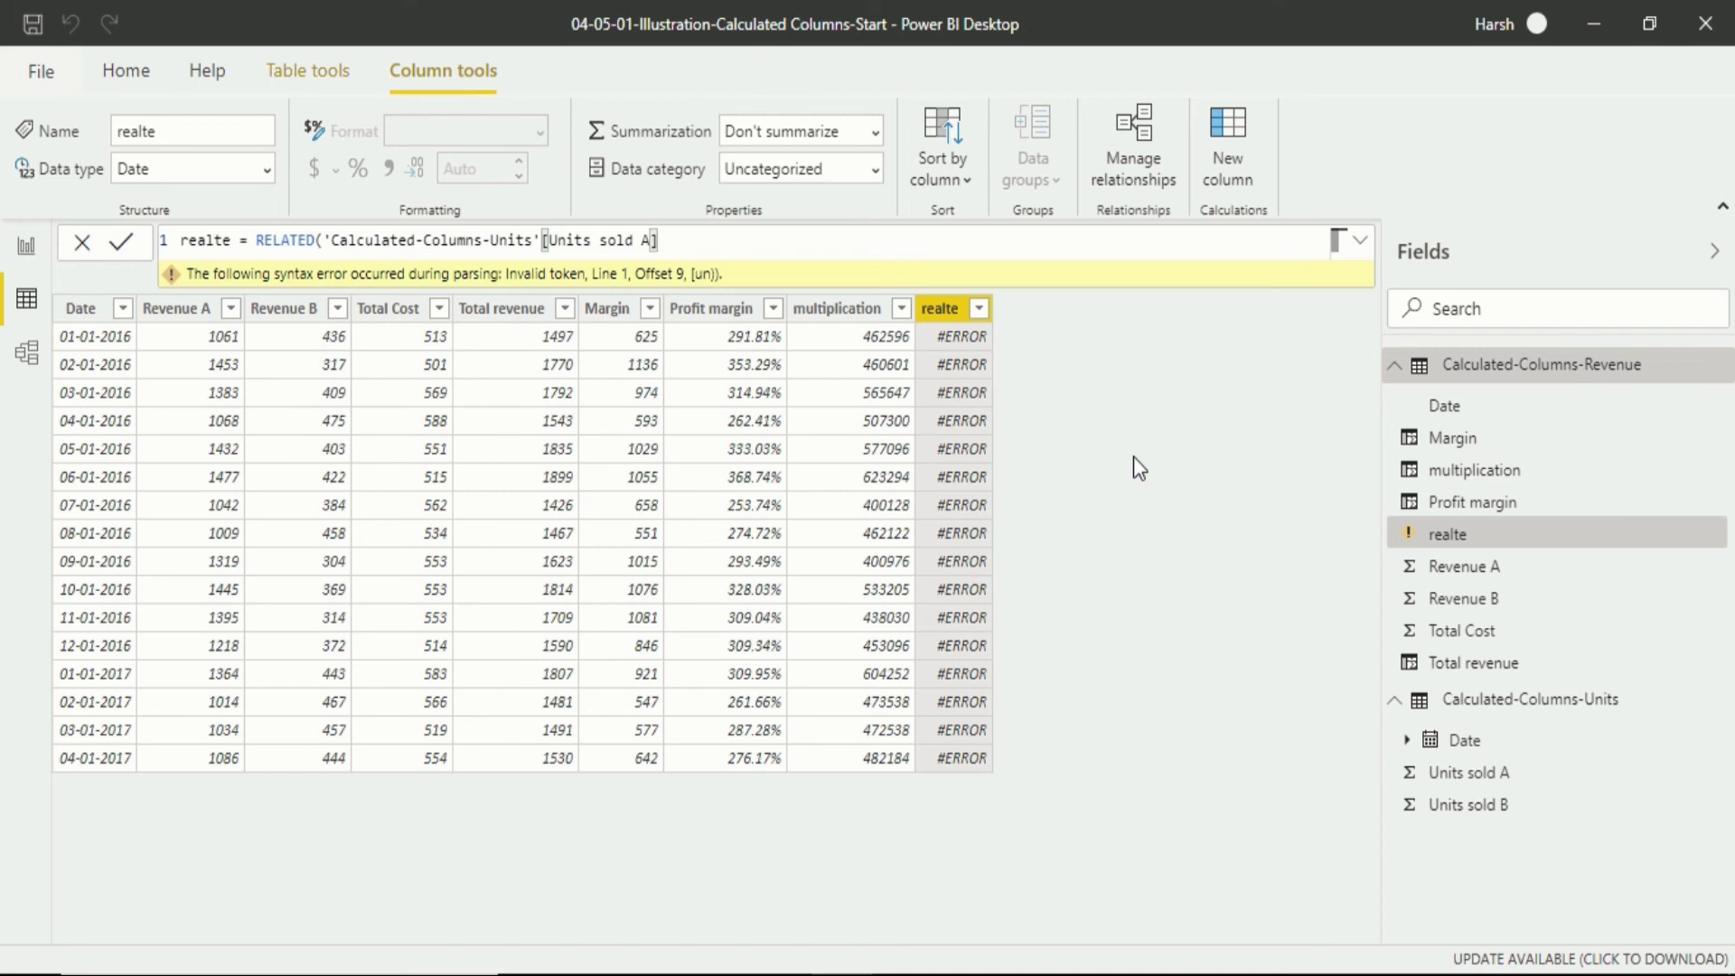
Step: Close the first RELATED call and complete the realte formula with +RELATED('Calculated-Columns-Units'[Units sold B])
type("+re")
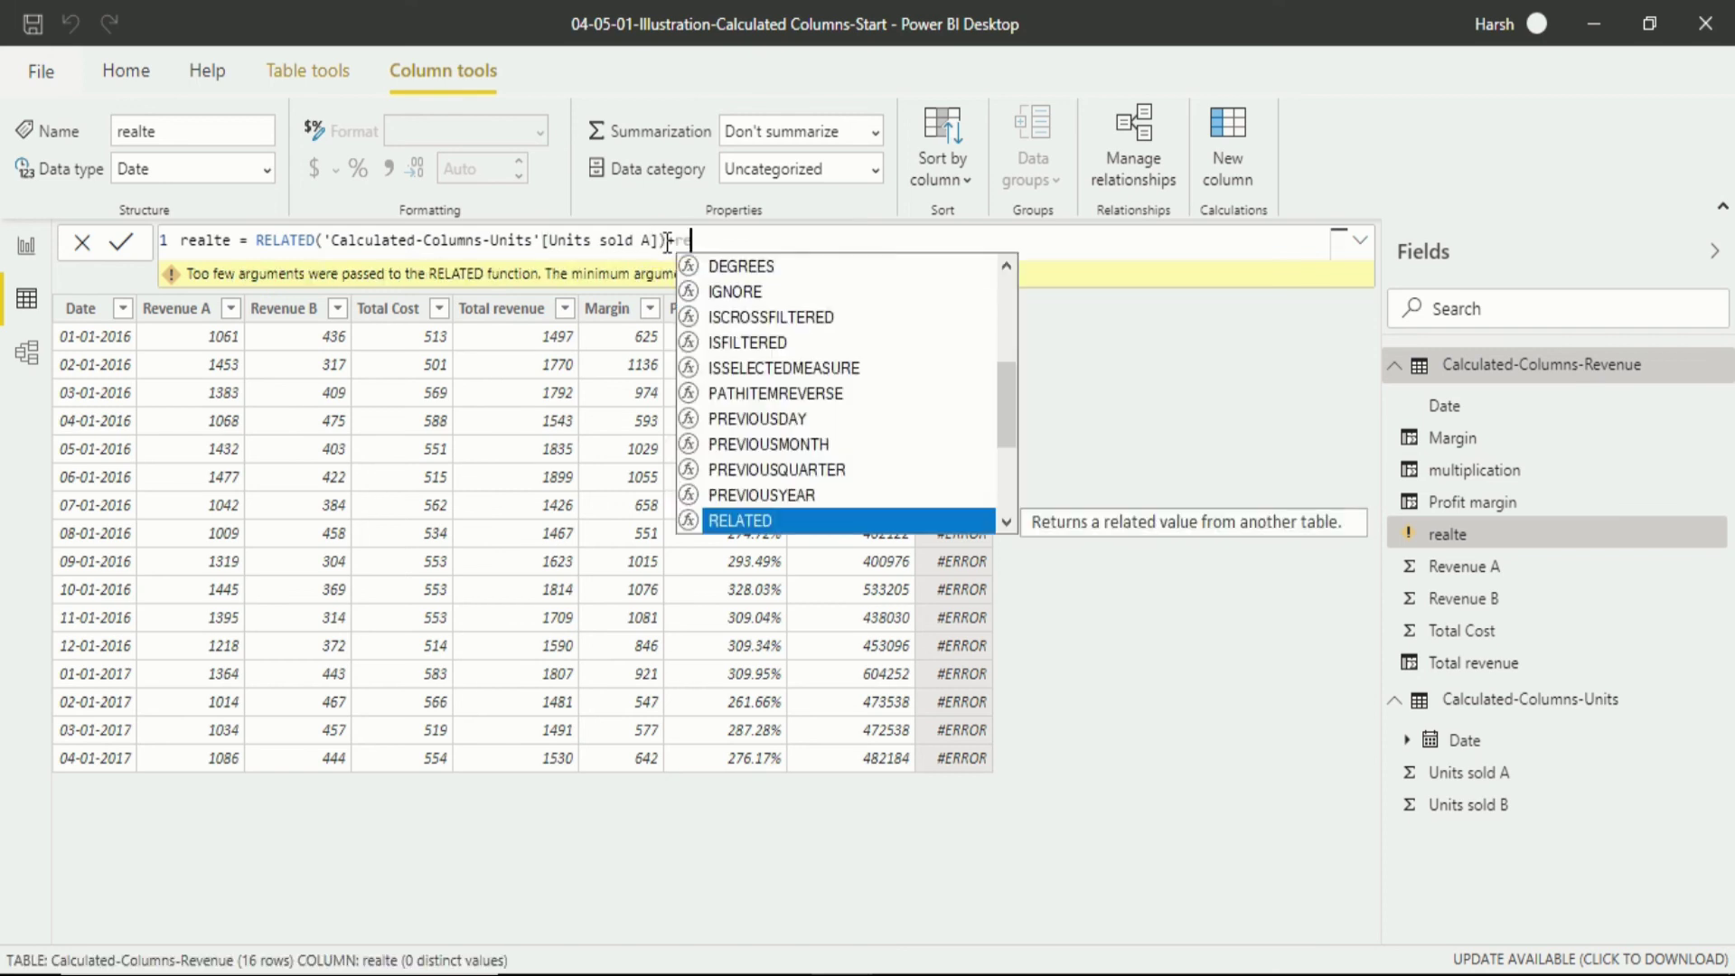
type("l")
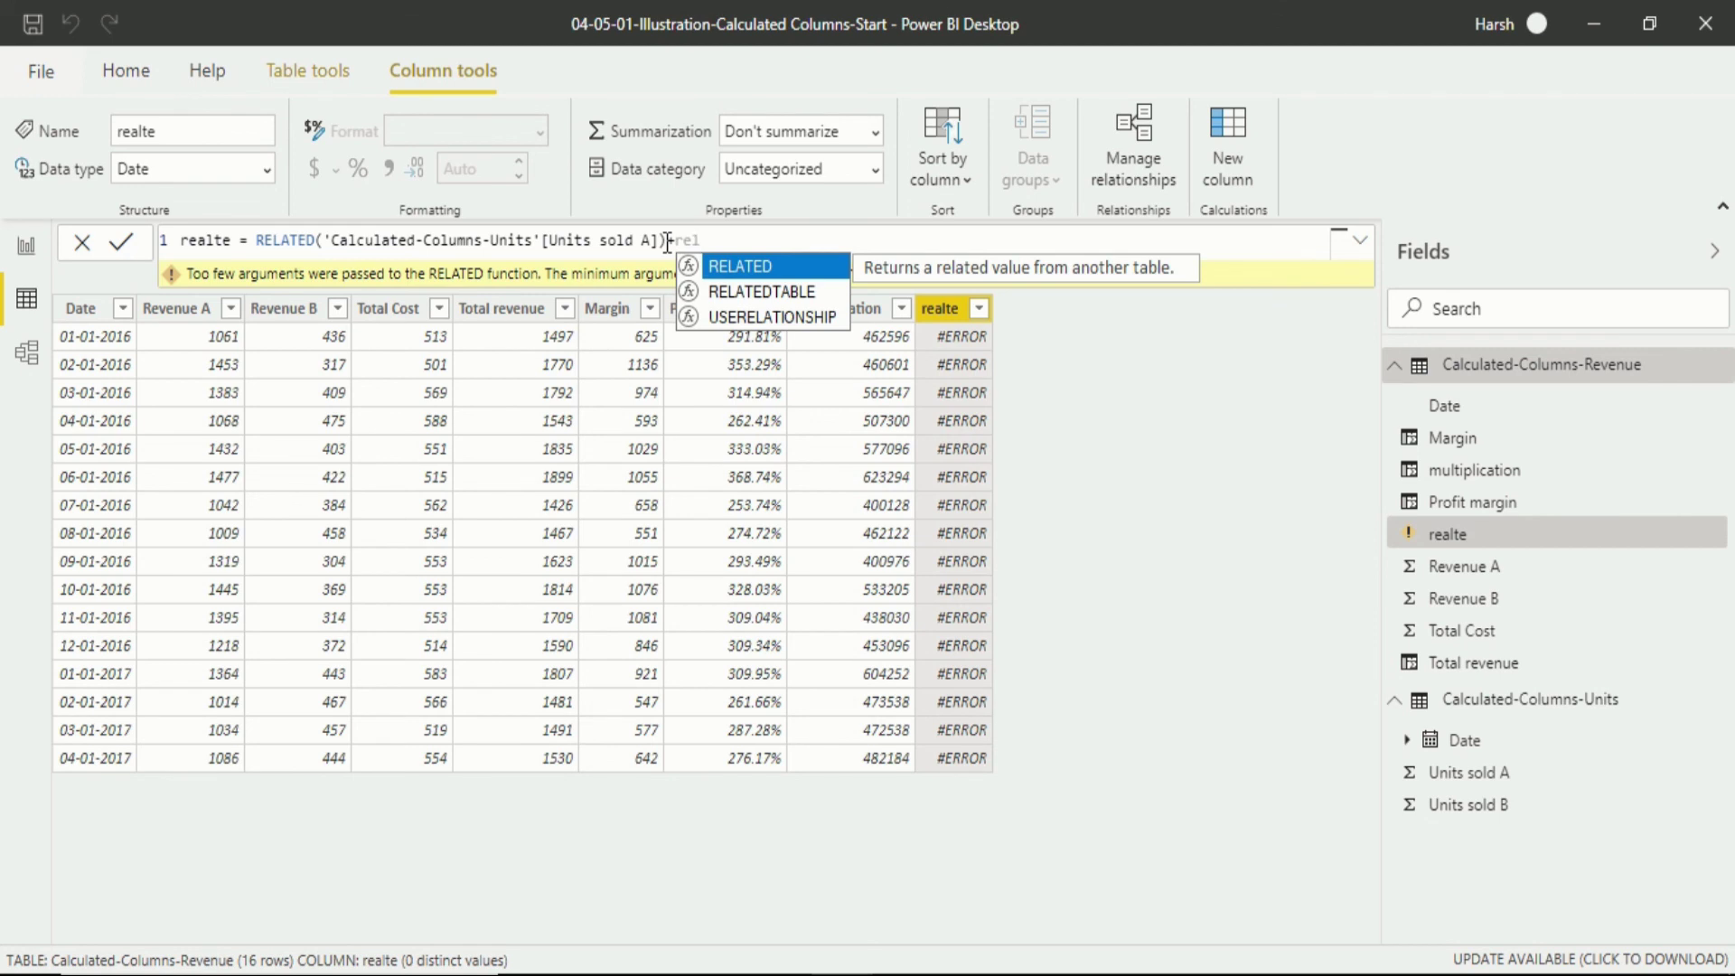
key("Tab")
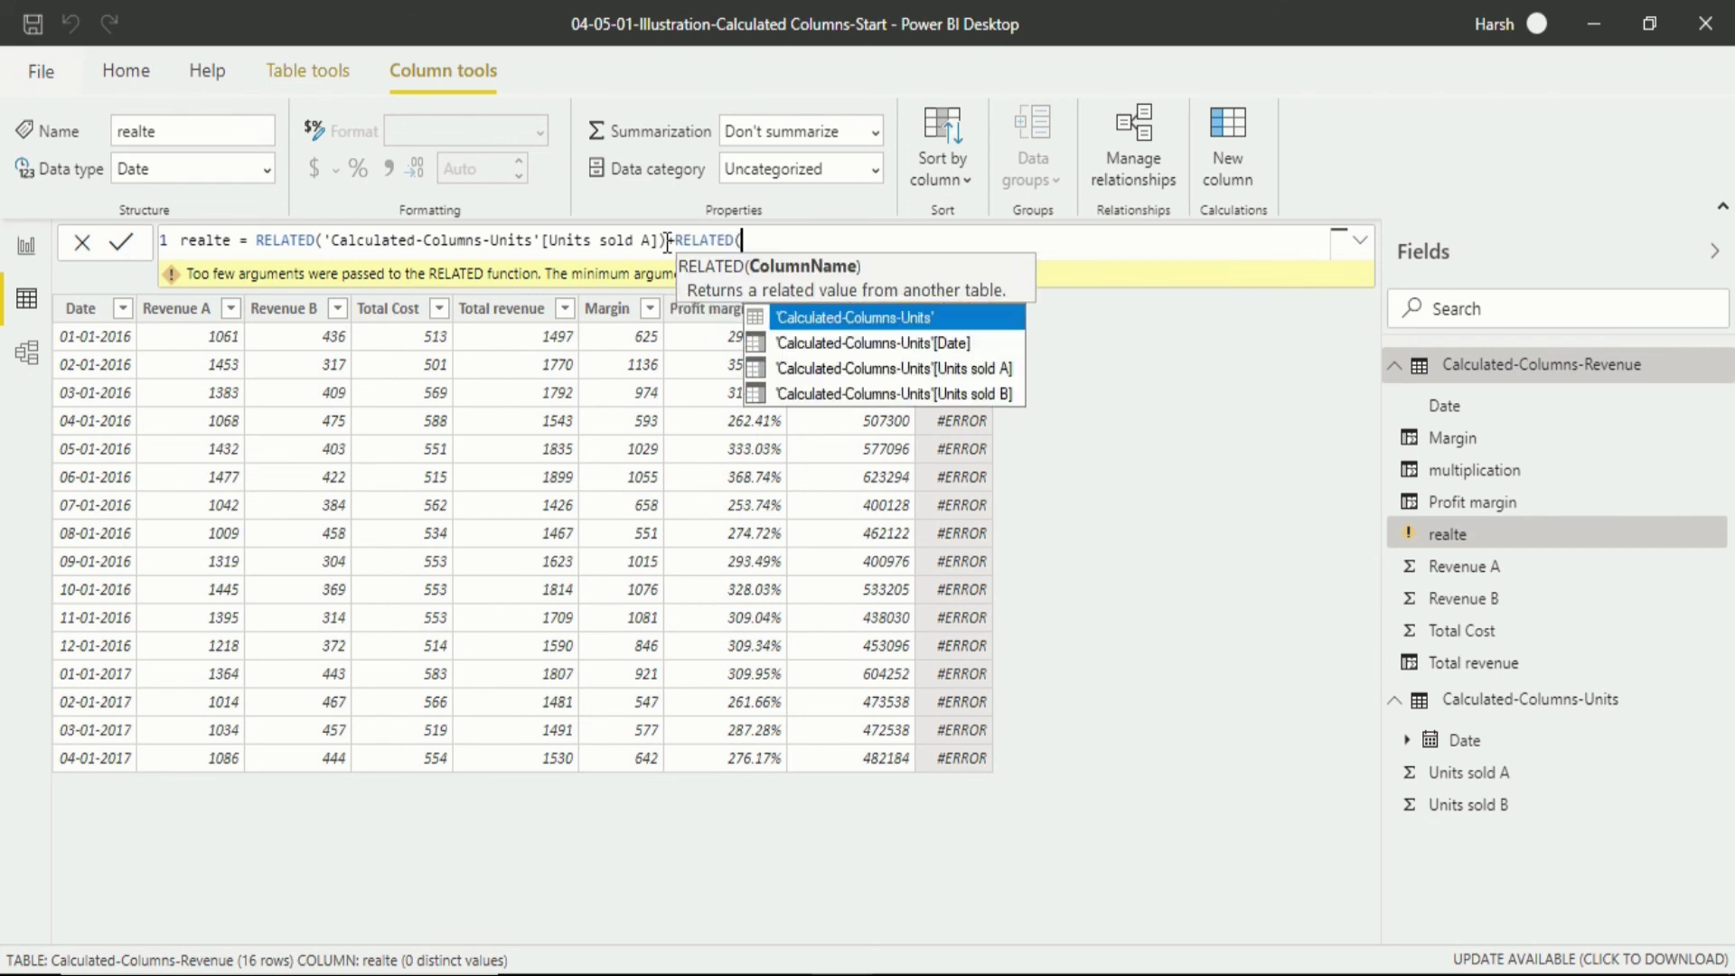
key("Down")
key("Down")
key("Down")
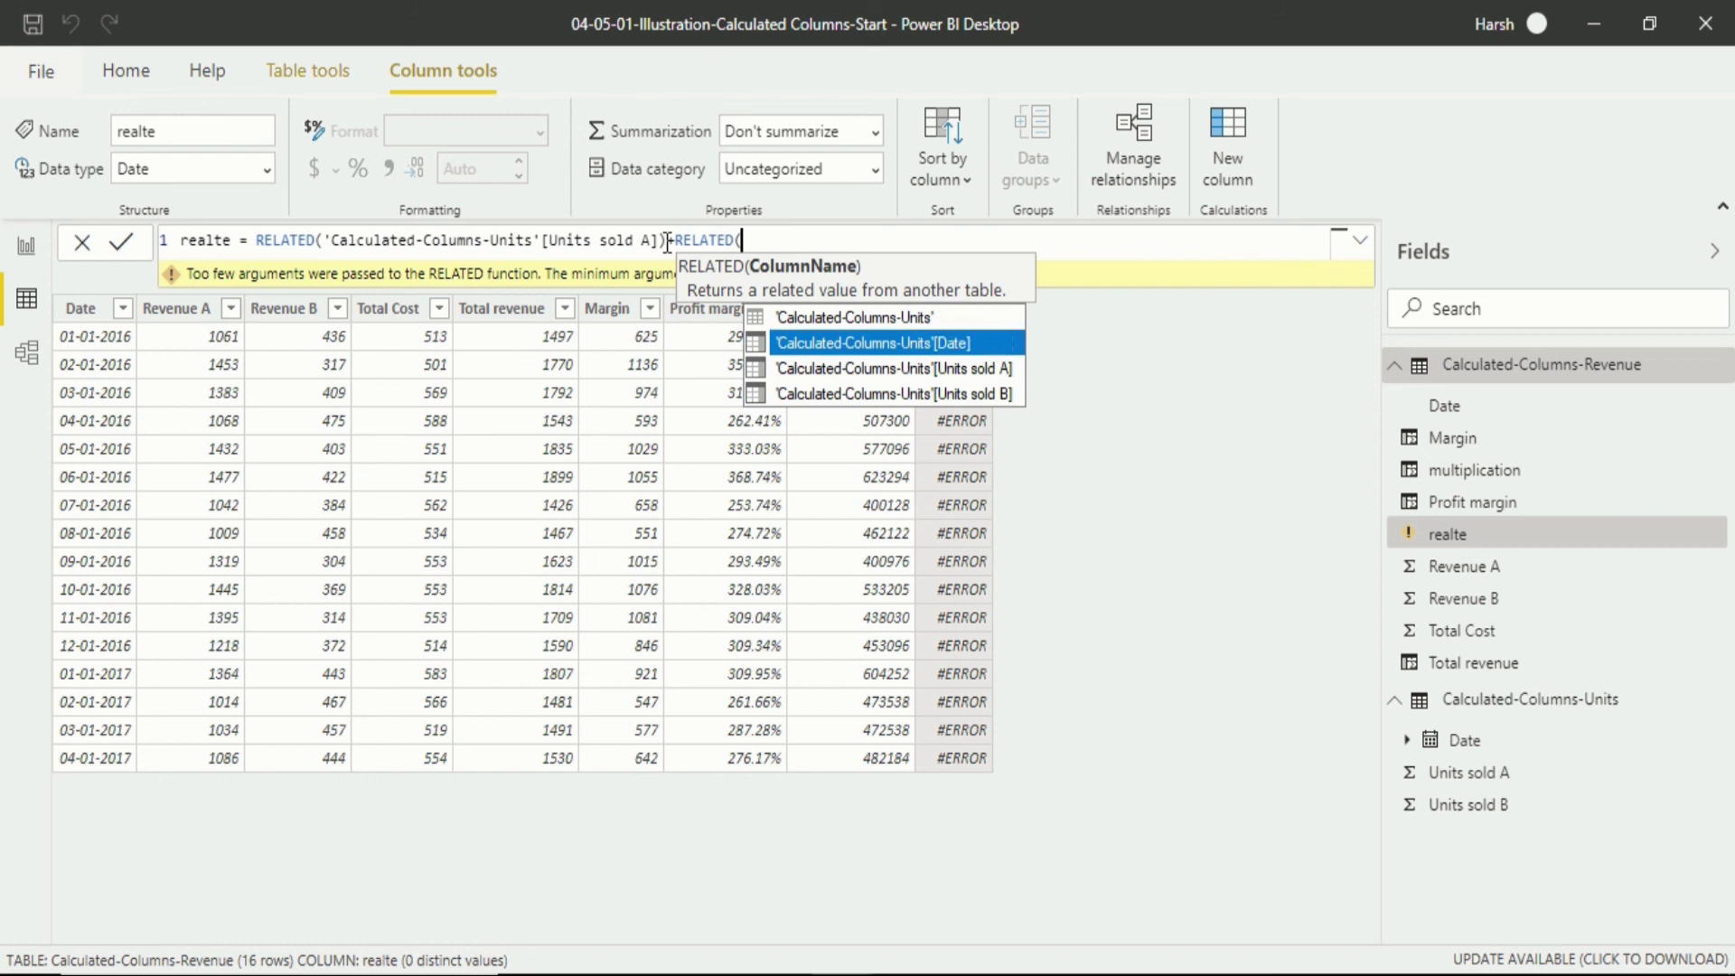
key("Tab")
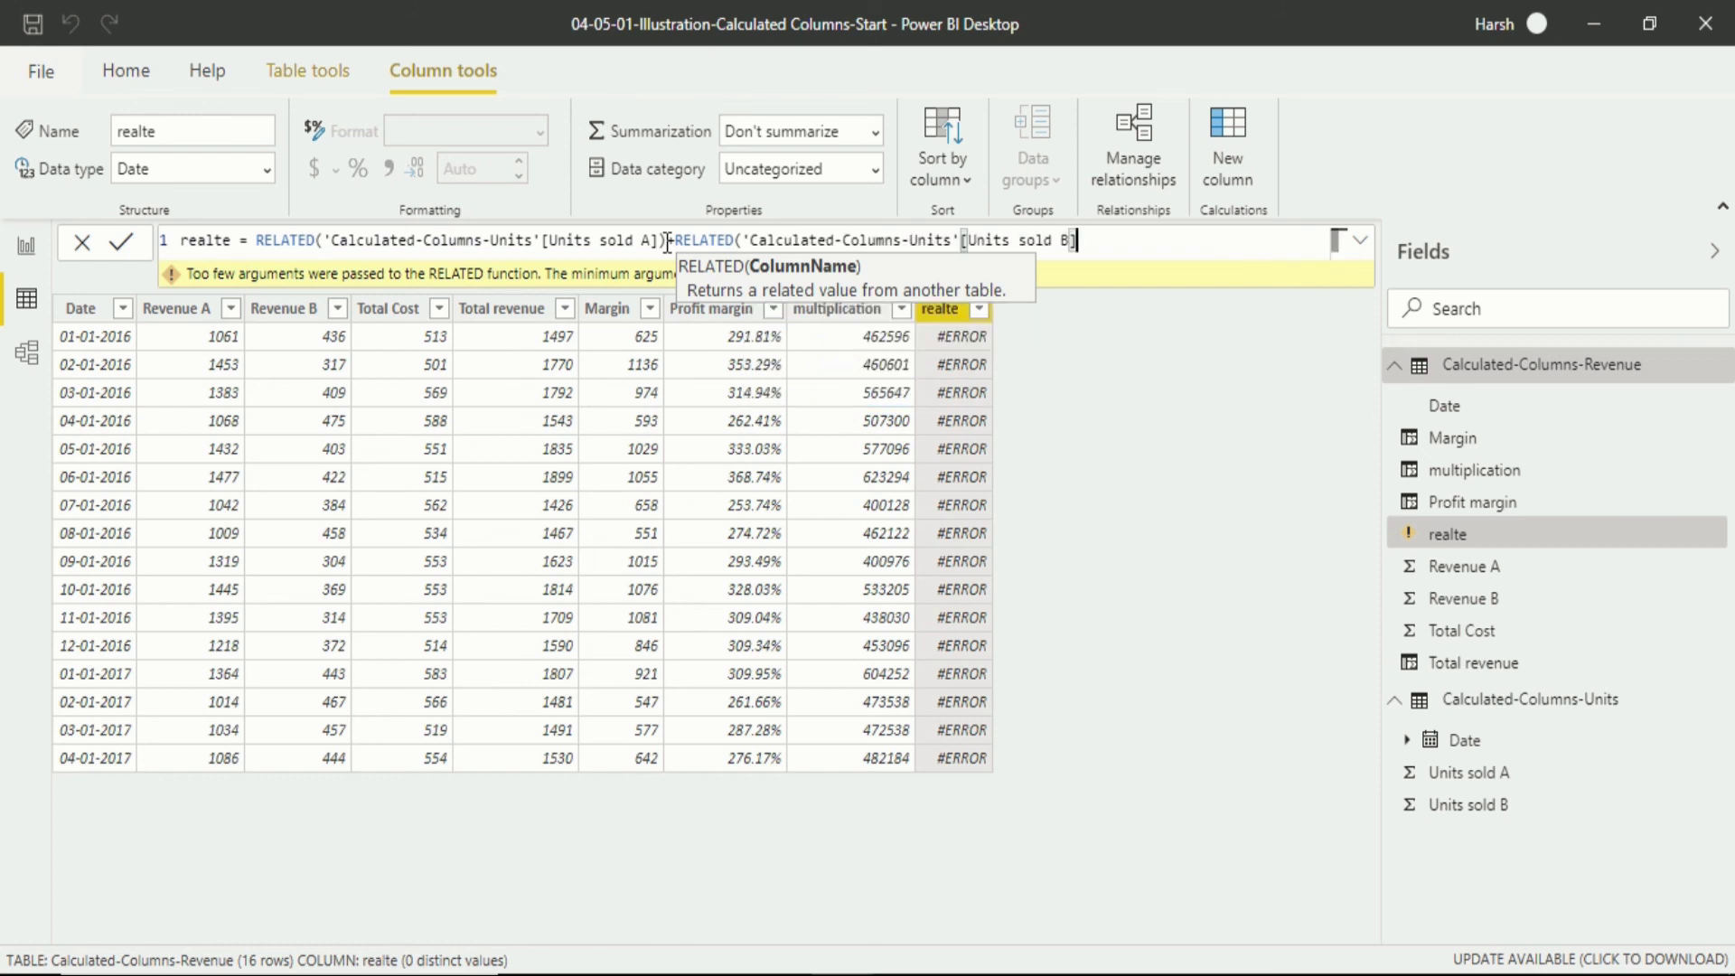
type(")")
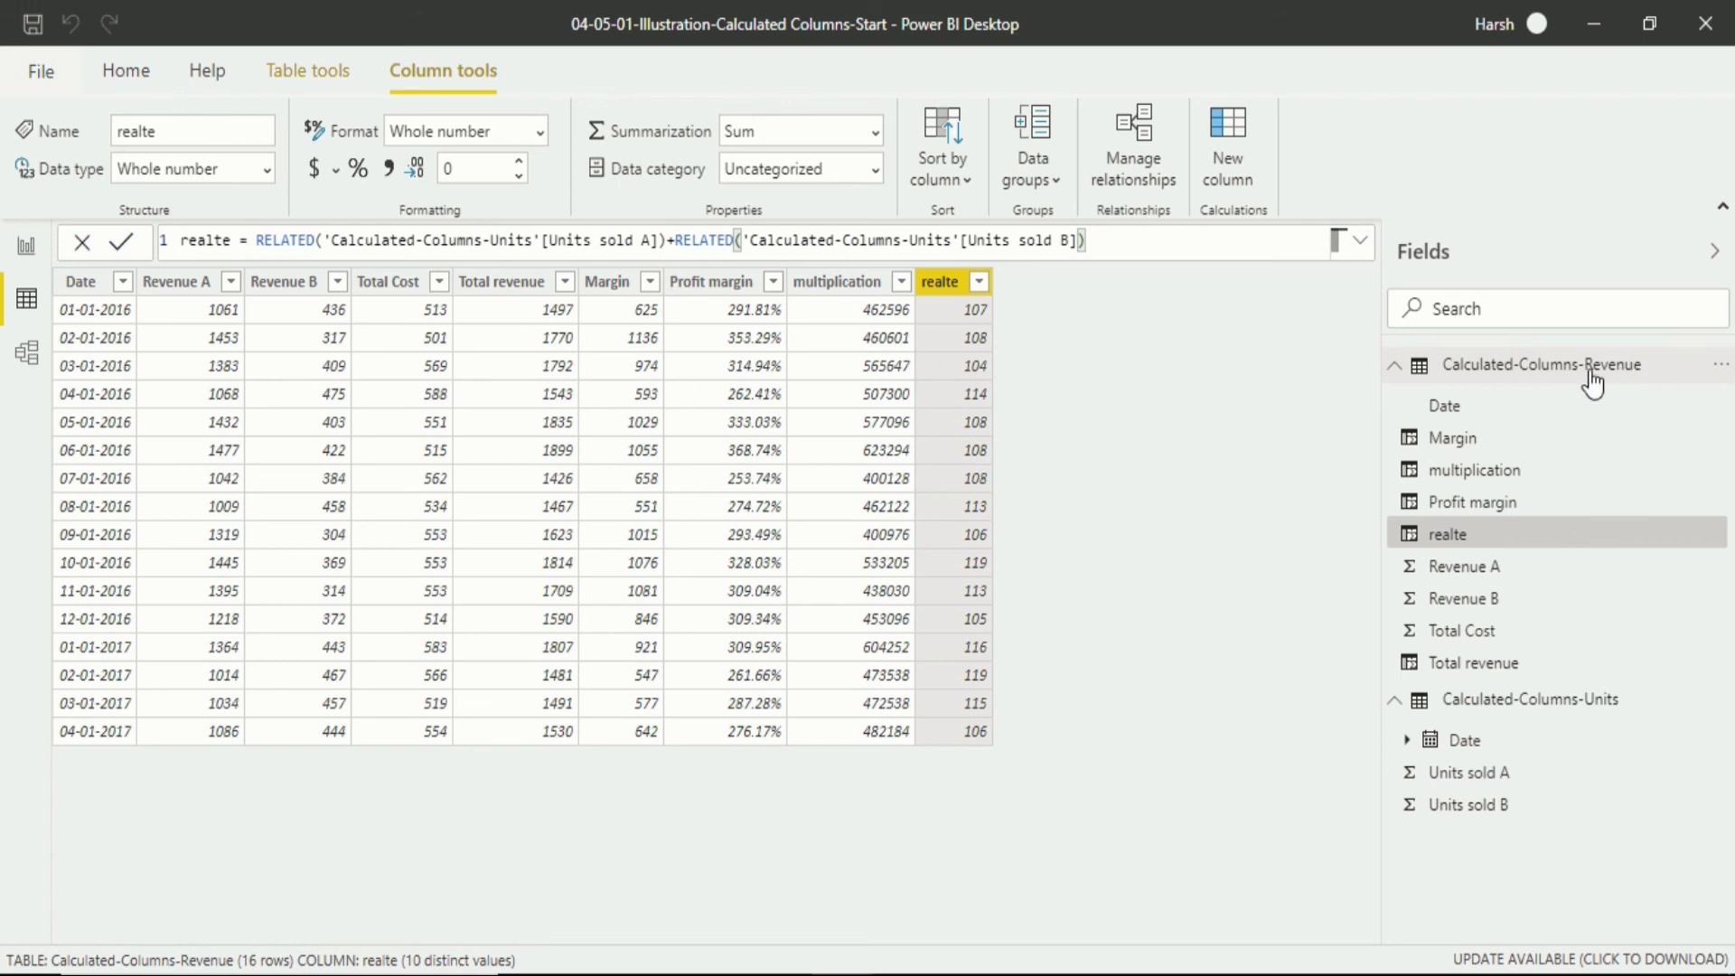
Step: Compare the realte values in Calculated-Columns-Revenue with the units sold data in Calculated-Columns-Units
left_click(1526, 714)
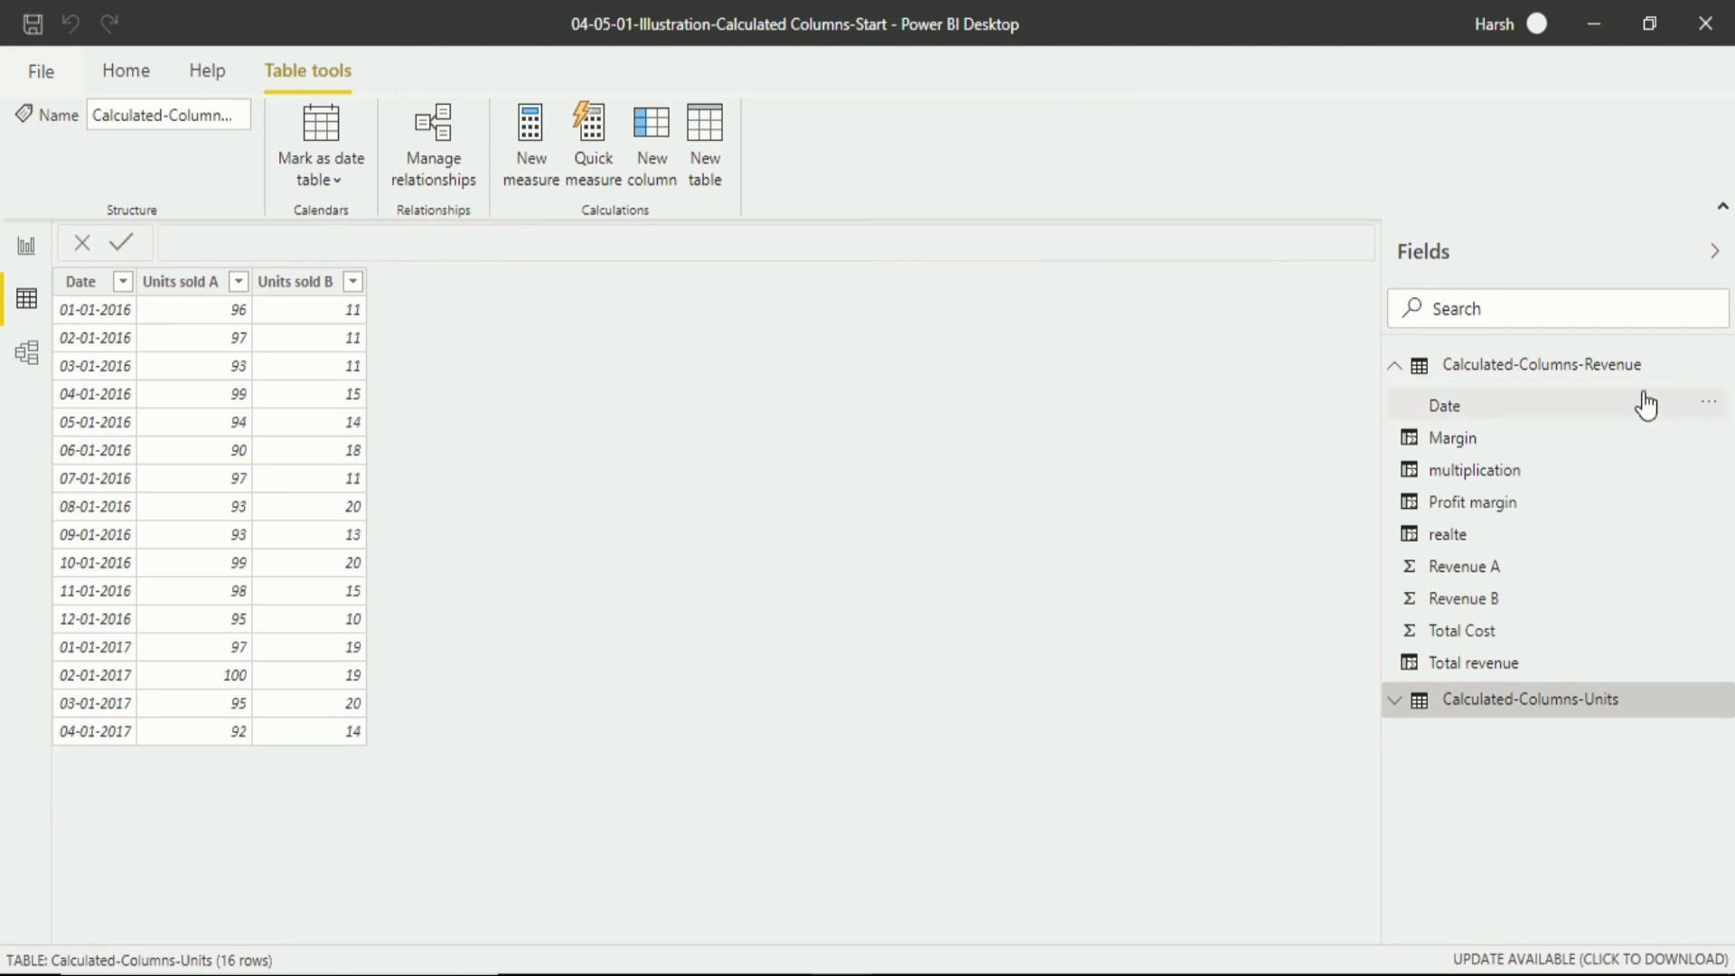
left_click(1596, 366)
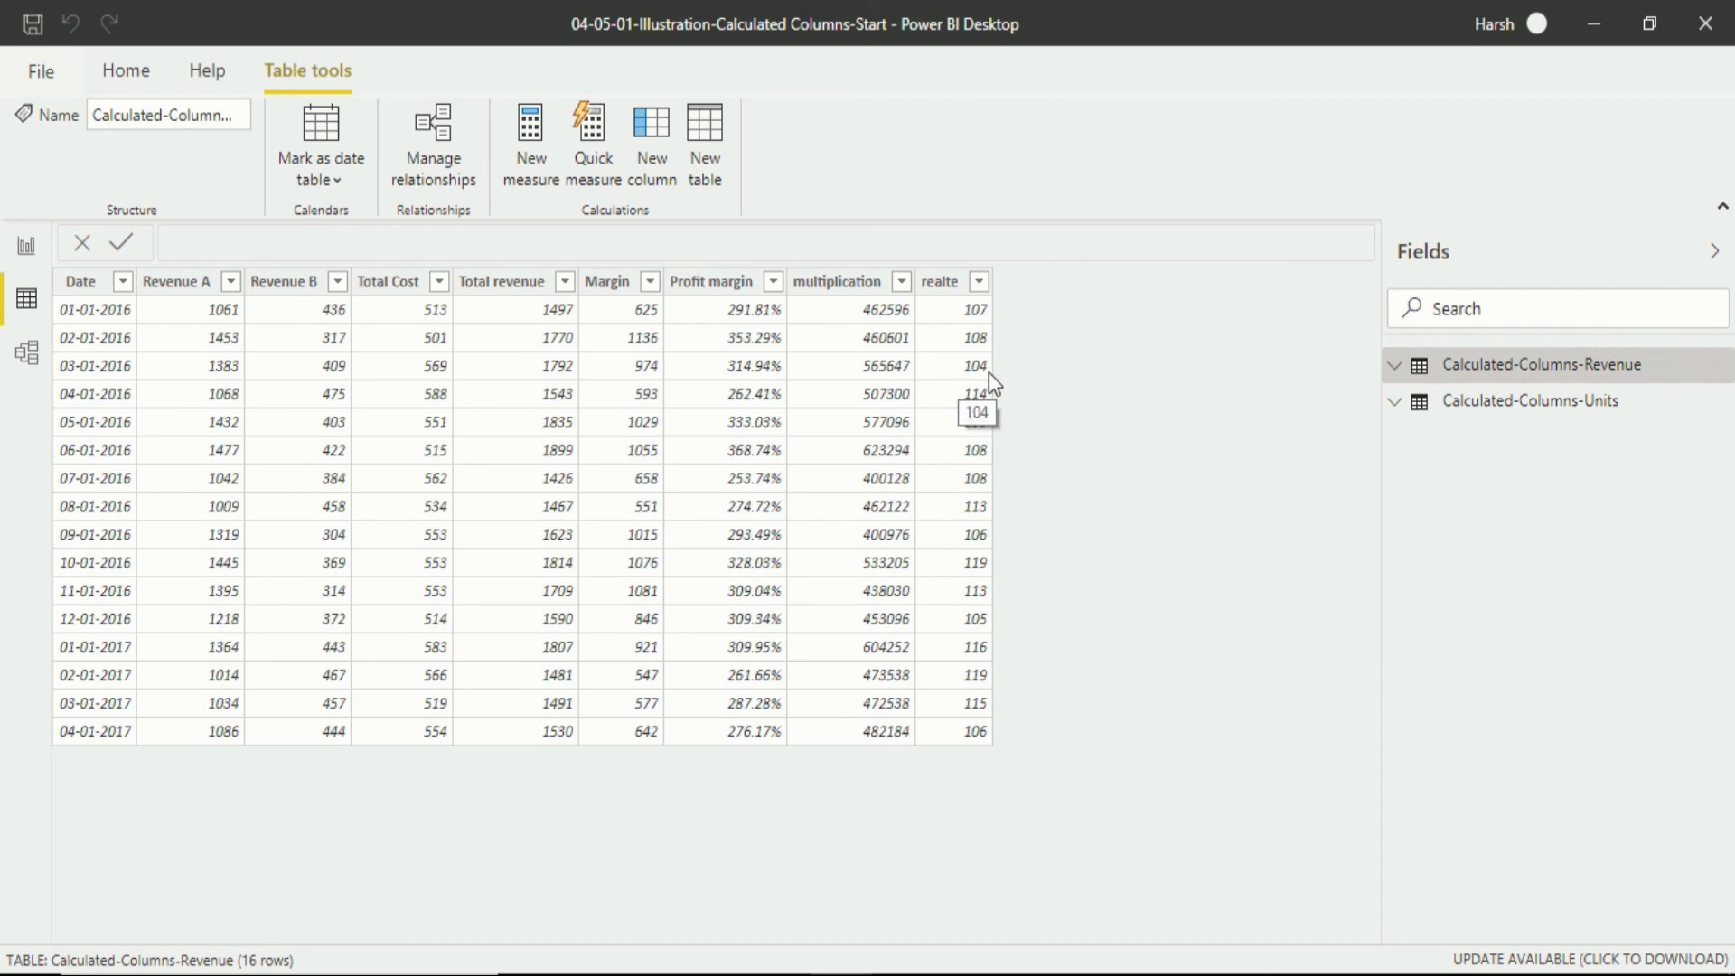
left_click(1501, 402)
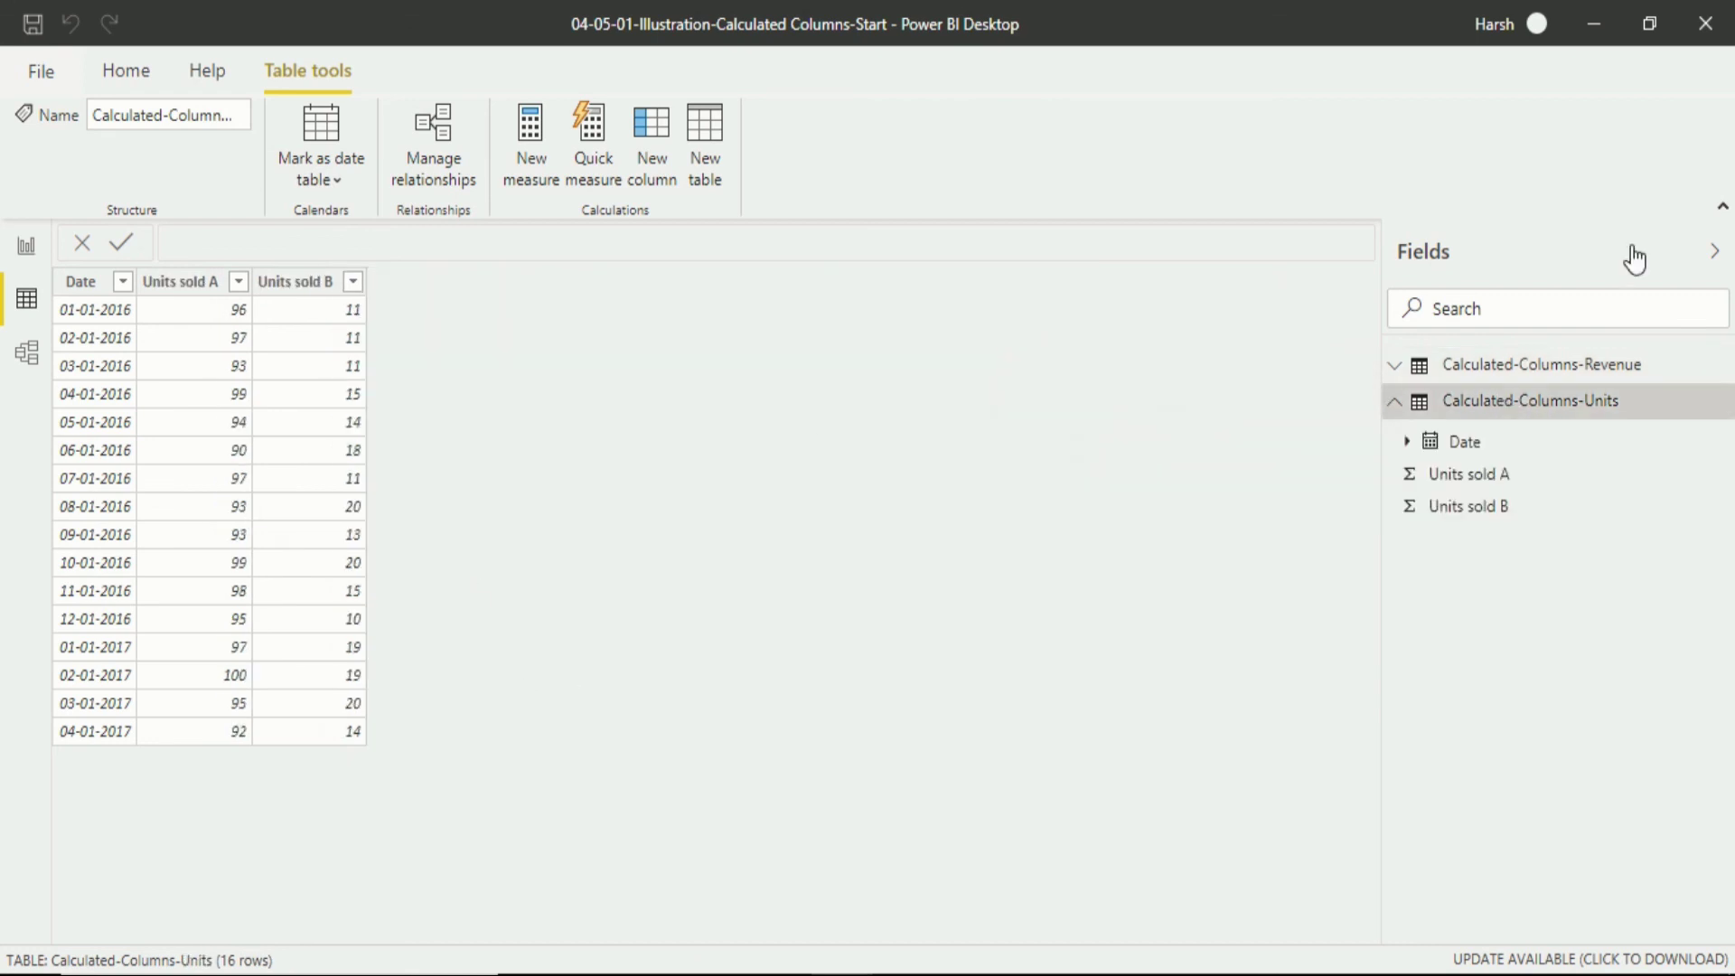
left_click(1522, 378)
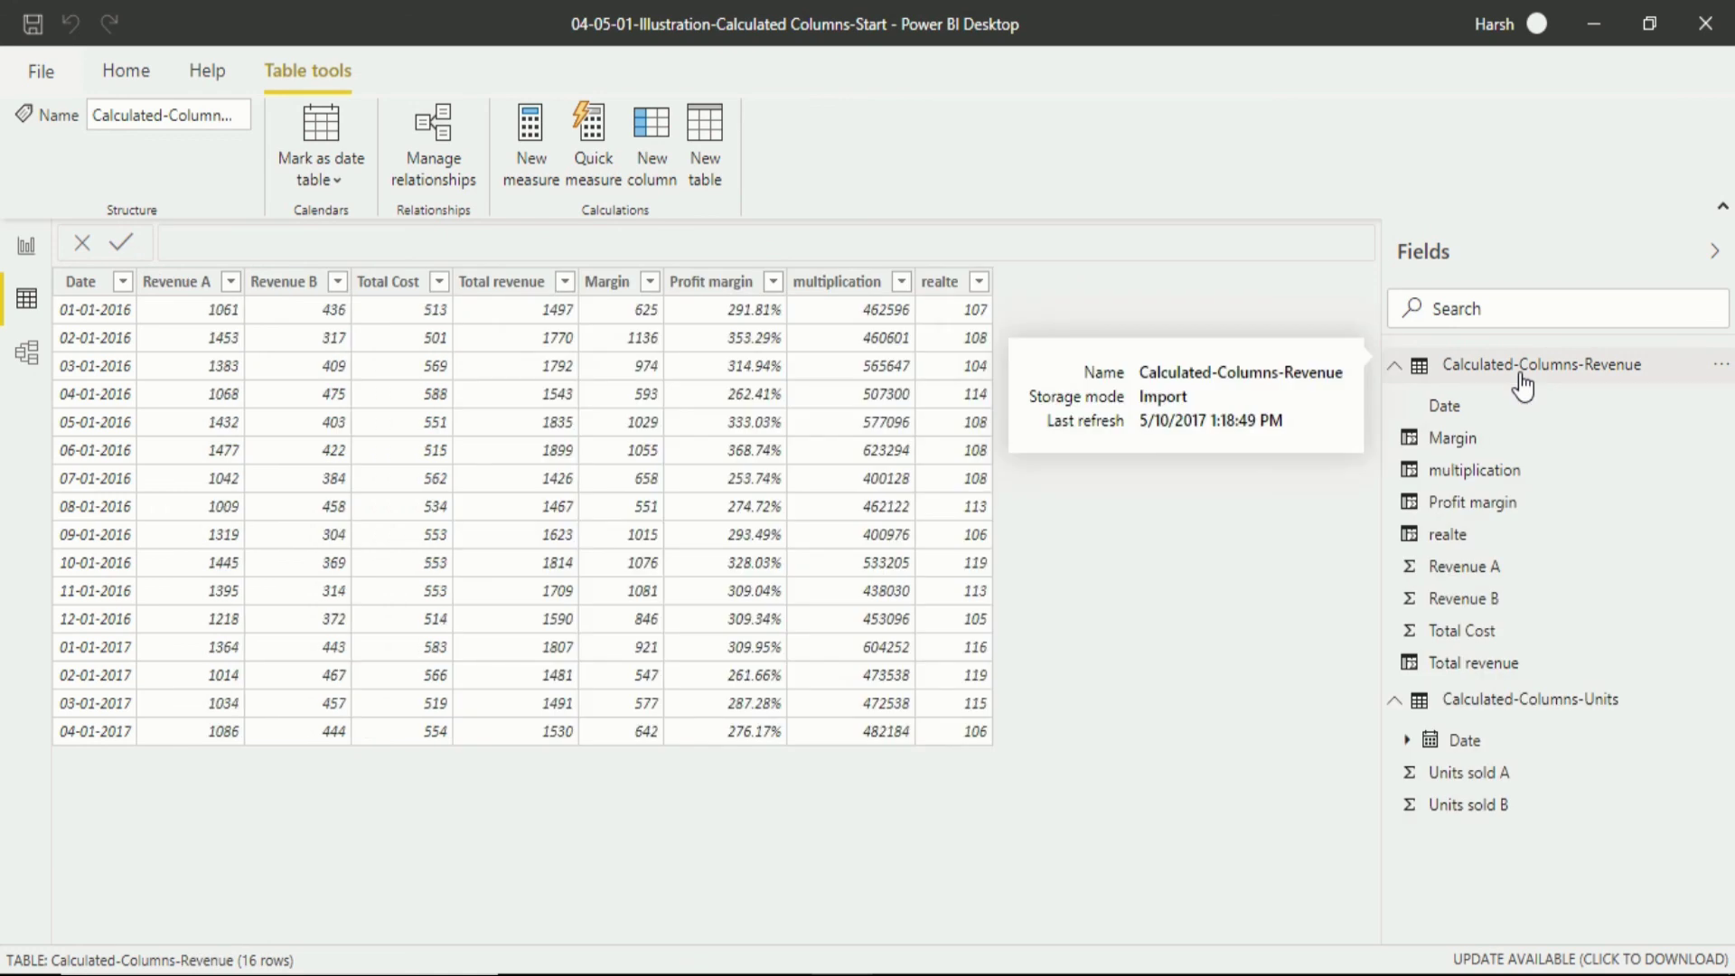